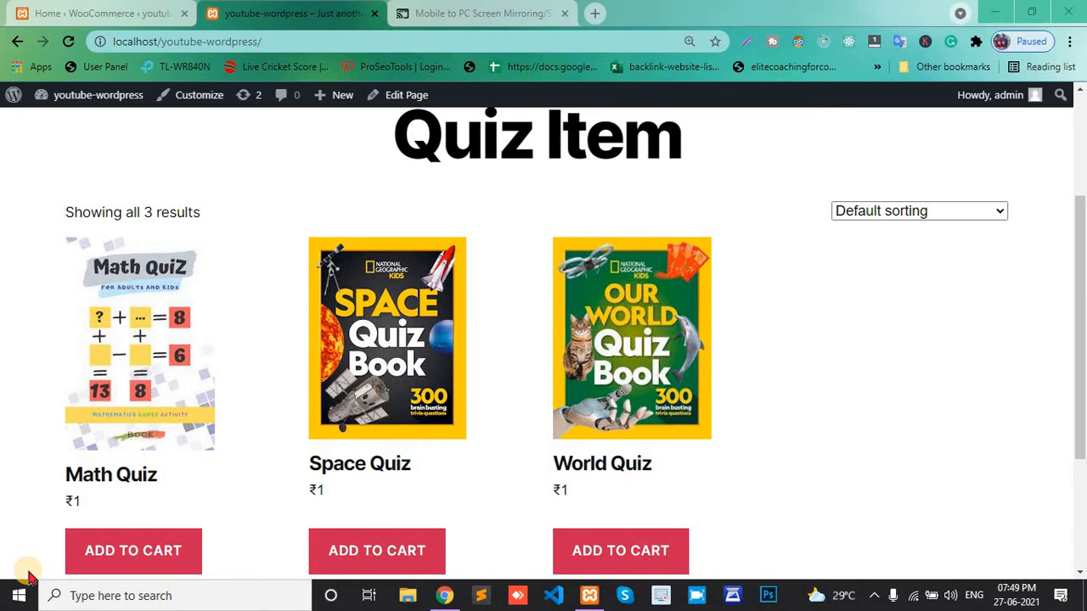
- Add the Math Quiz product to the cart and check the shipping charge in the cart totals
{"action": "scroll", "coordinate": [28, 577], "scroll_direction": "down", "scroll_amount": 1}
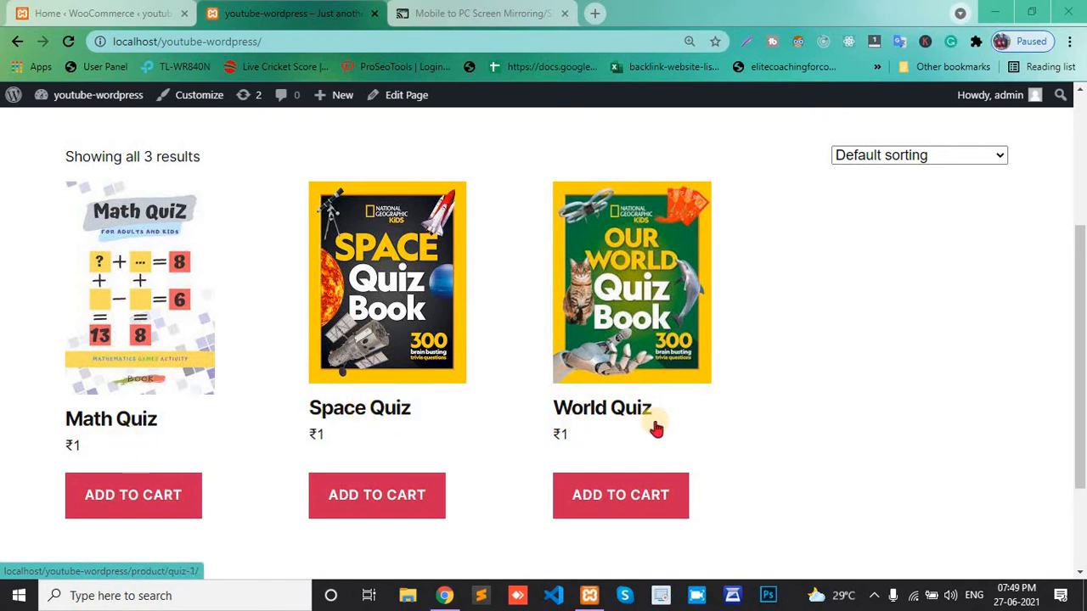
{"action": "left_click", "coordinate": [123, 500]}
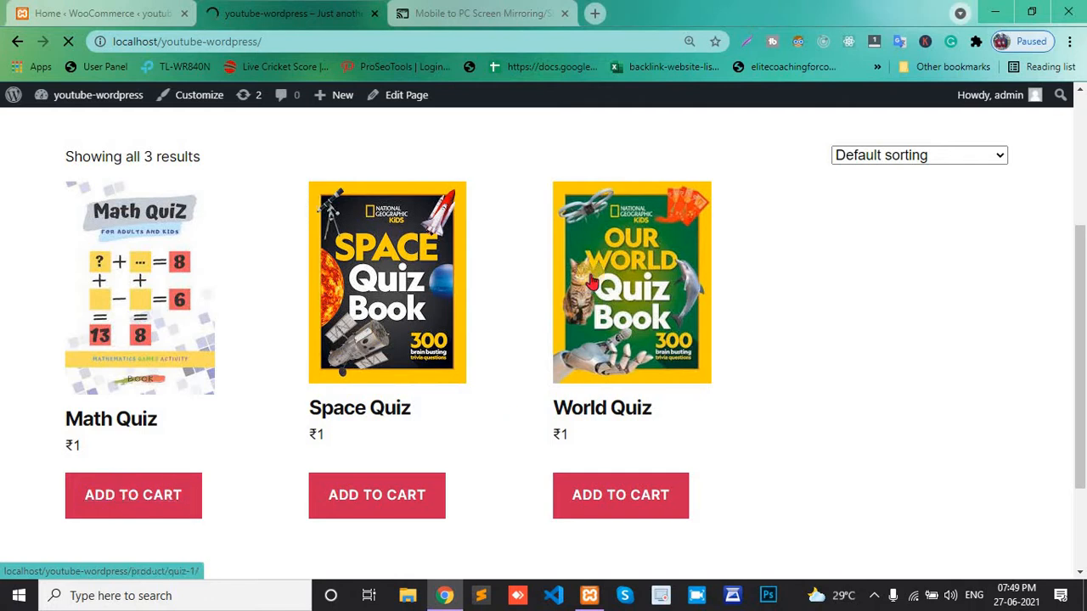
{"action": "scroll", "coordinate": [591, 283], "scroll_direction": "down", "scroll_amount": 2}
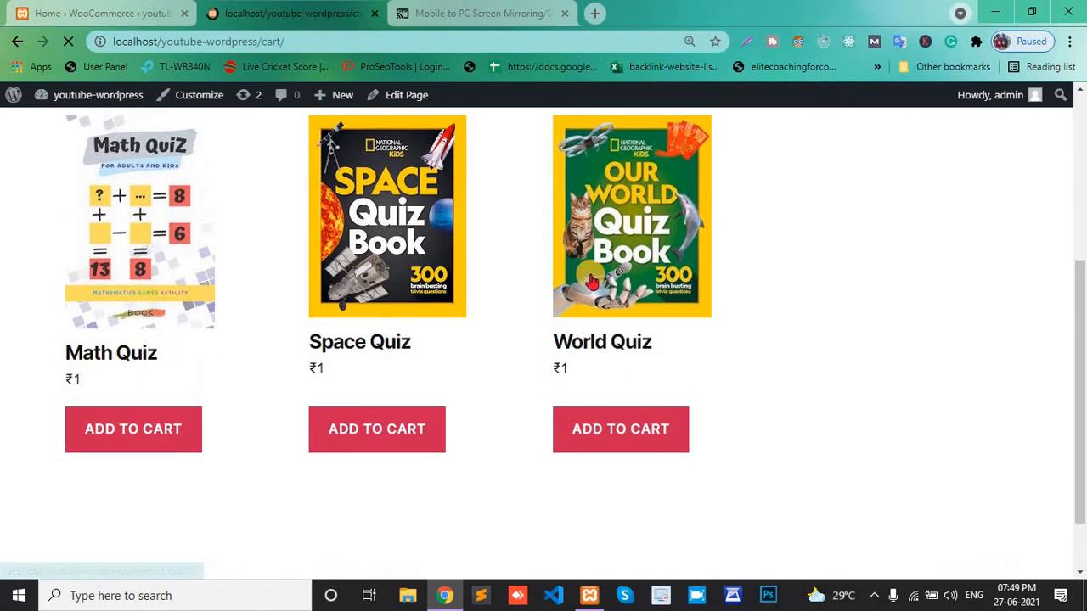
{"action": "scroll", "coordinate": [592, 283], "scroll_direction": "down", "scroll_amount": 3}
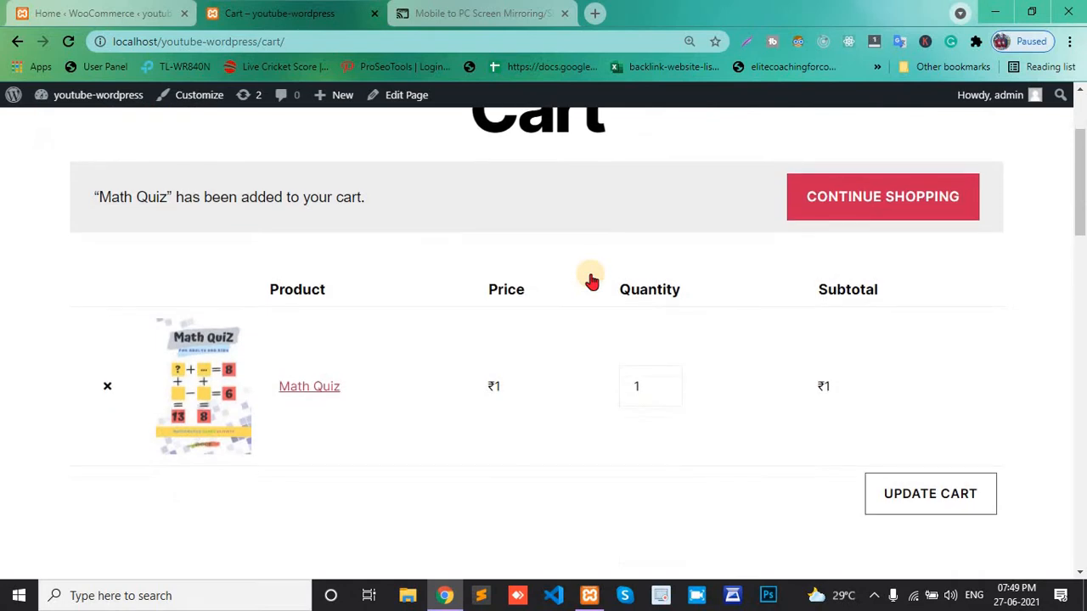
{"action": "scroll", "coordinate": [592, 282], "scroll_direction": "down", "scroll_amount": 1}
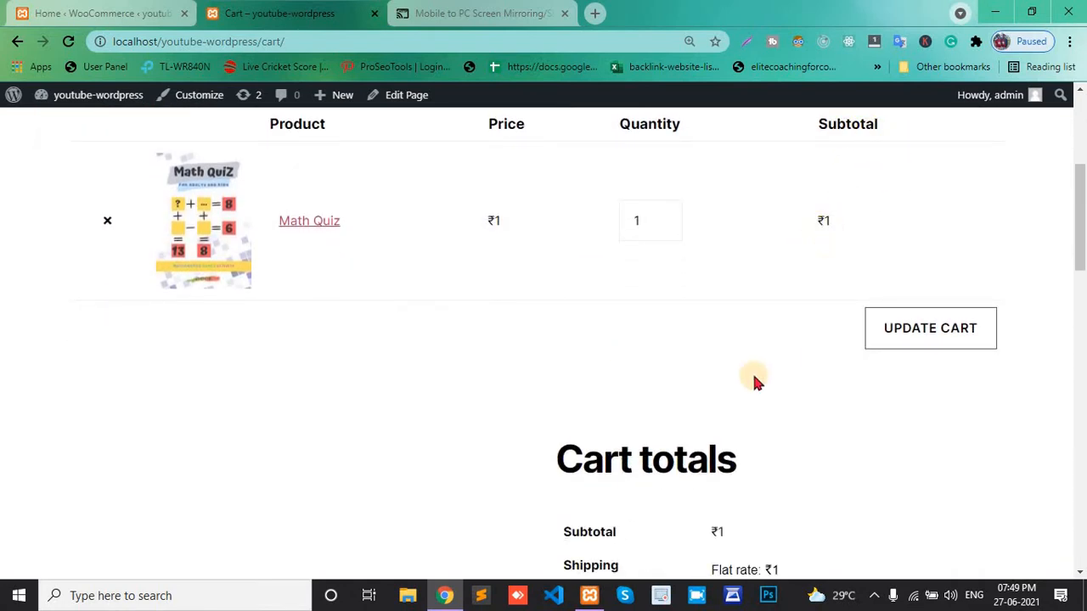
{"action": "scroll", "coordinate": [752, 380], "scroll_direction": "down", "scroll_amount": 3}
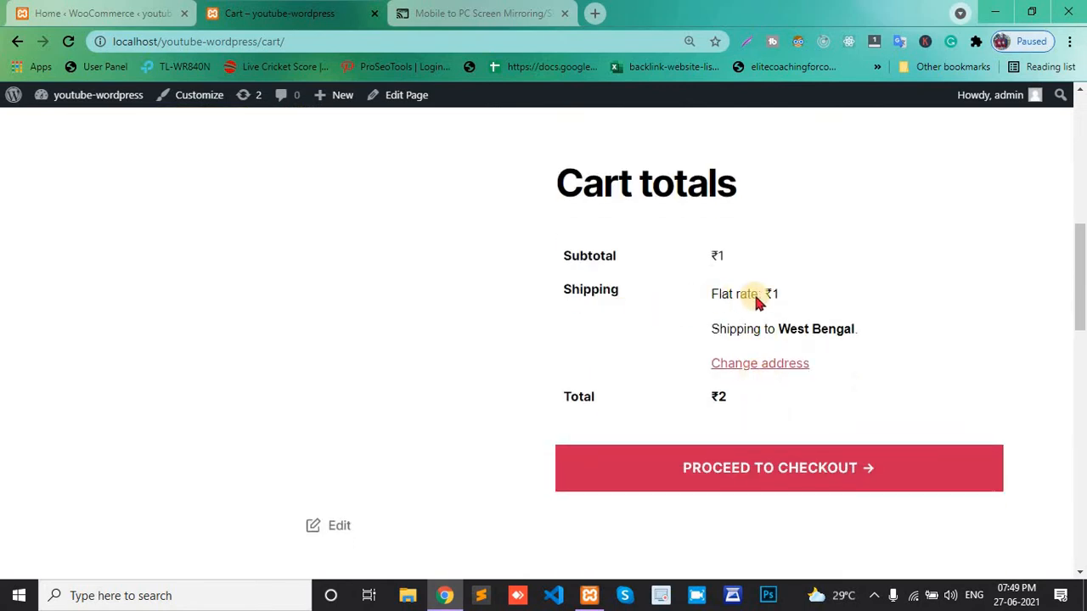
{"action": "left_click_drag", "start_coordinate": [781, 297], "coordinate": [709, 299]}
- Open the India shipping zone for editing in the WooCommerce shipping settings
{"action": "left_click", "coordinate": [85, 12]}
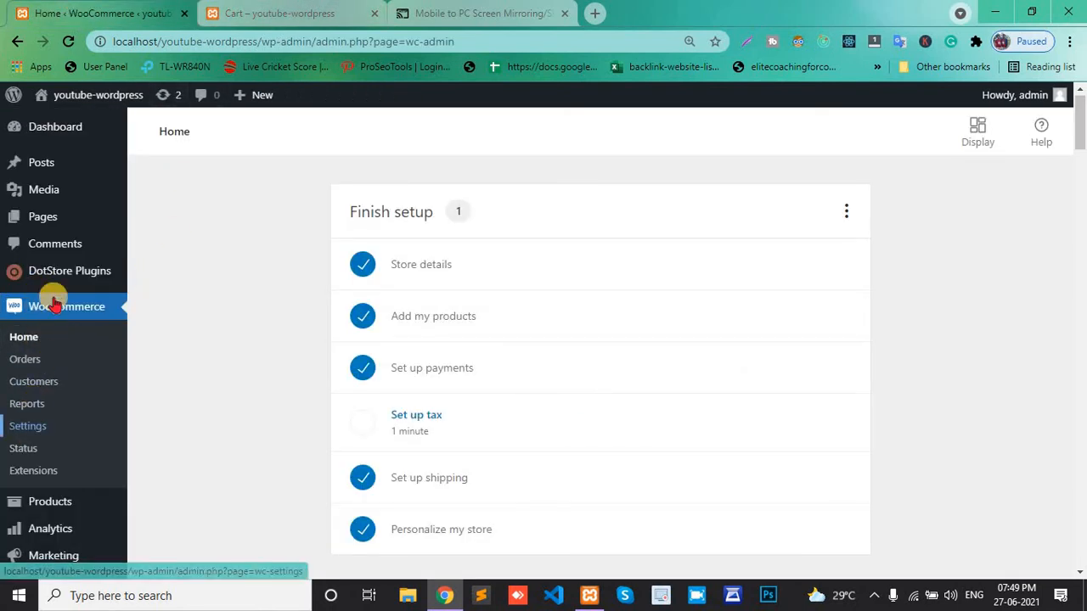
{"action": "left_click", "coordinate": [28, 426]}
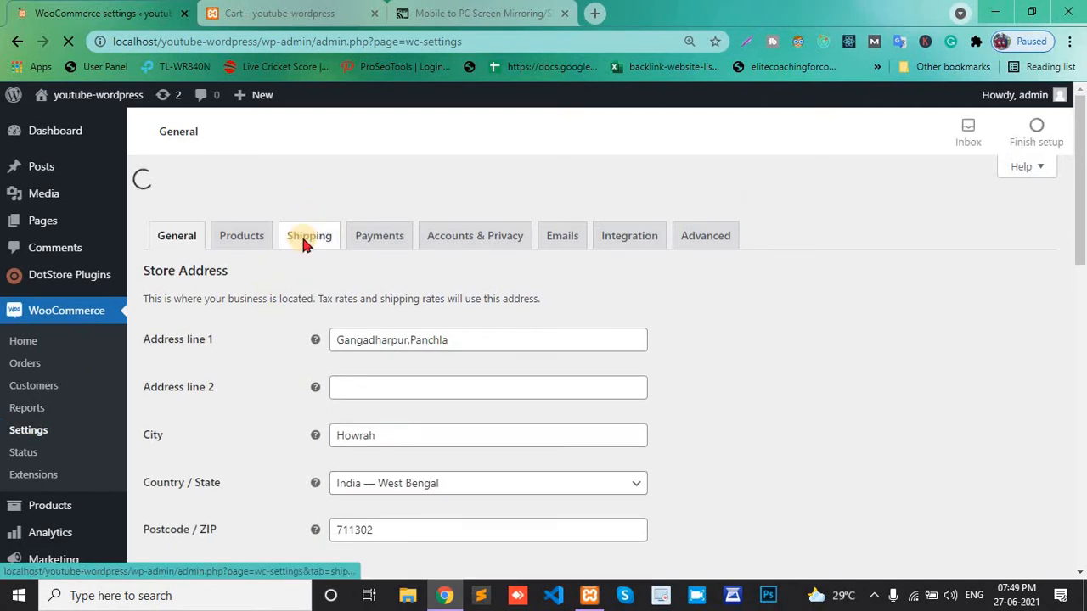
{"action": "left_click", "coordinate": [304, 237]}
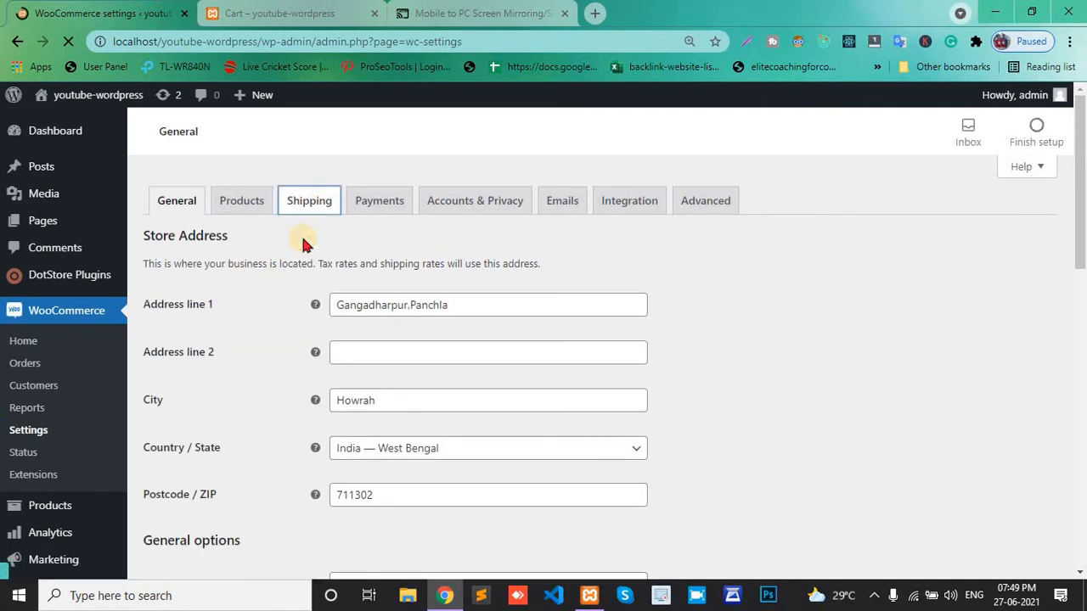
{"action": "scroll", "coordinate": [566, 291], "scroll_direction": "down", "scroll_amount": 1}
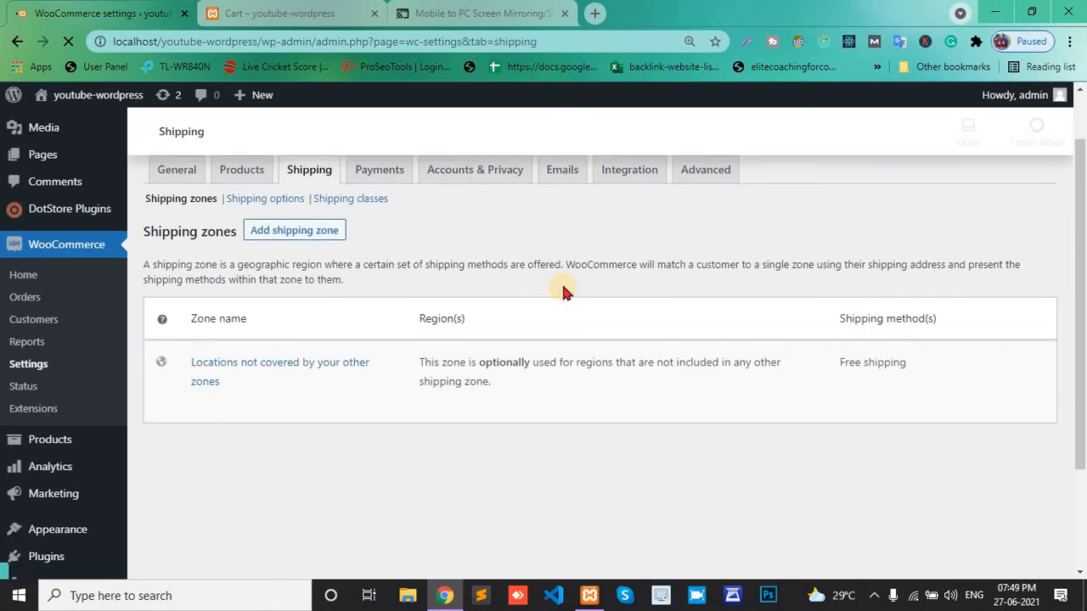
{"action": "mouse_move", "coordinate": [198, 321]}
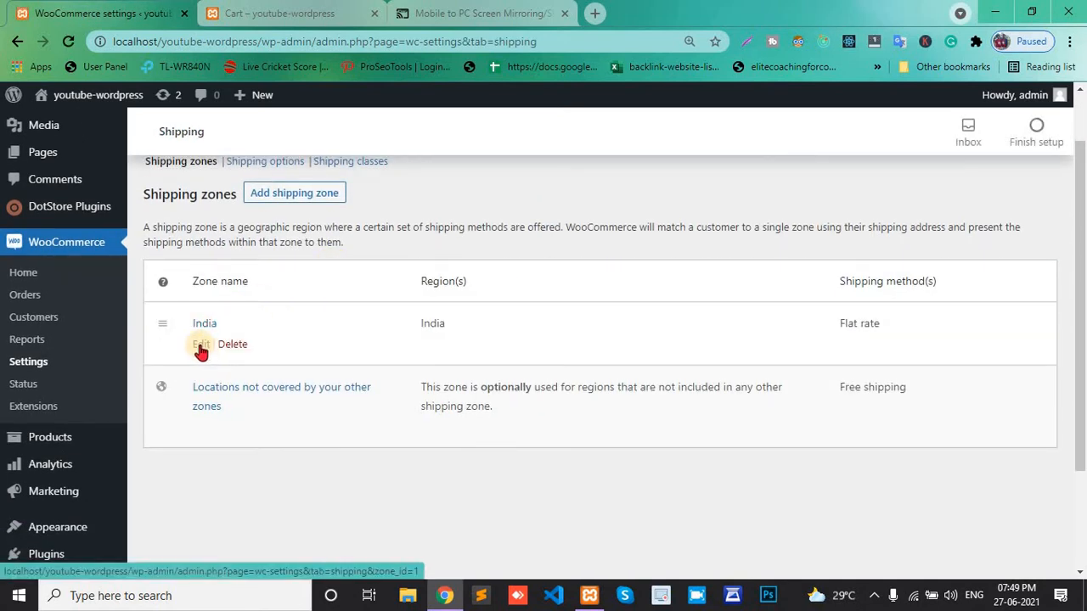
{"action": "left_click", "coordinate": [200, 345]}
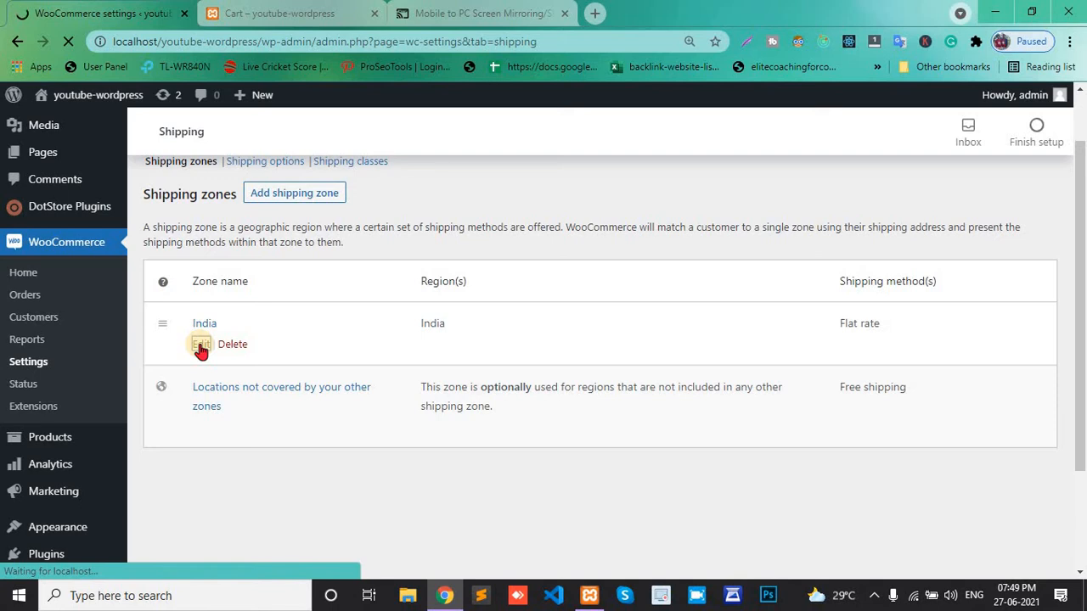
- Add Free shipping to the India zone's shipping methods and disable Flat rate, saving the changes
{"action": "scroll", "coordinate": [631, 372], "scroll_direction": "down", "scroll_amount": 2}
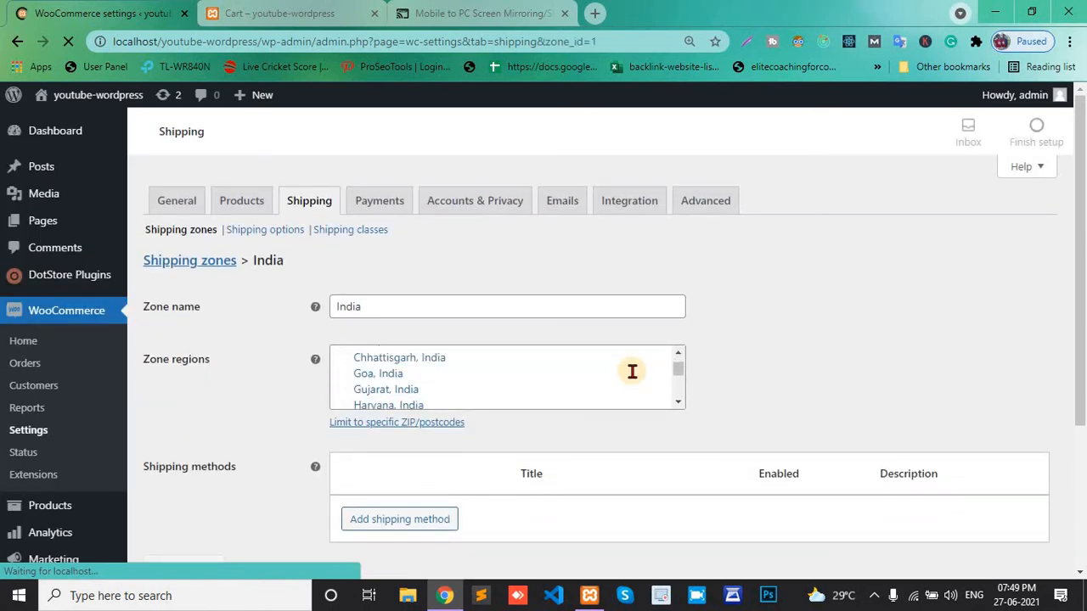
{"action": "scroll", "coordinate": [631, 371], "scroll_direction": "down", "scroll_amount": 3}
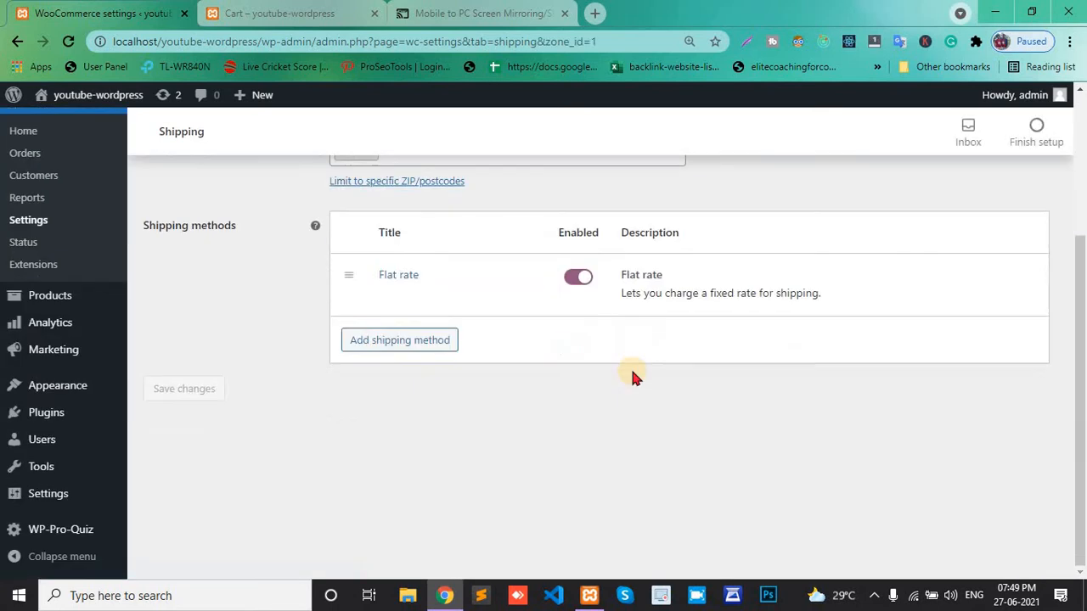
{"action": "left_click", "coordinate": [395, 342]}
{"action": "left_click", "coordinate": [371, 343]}
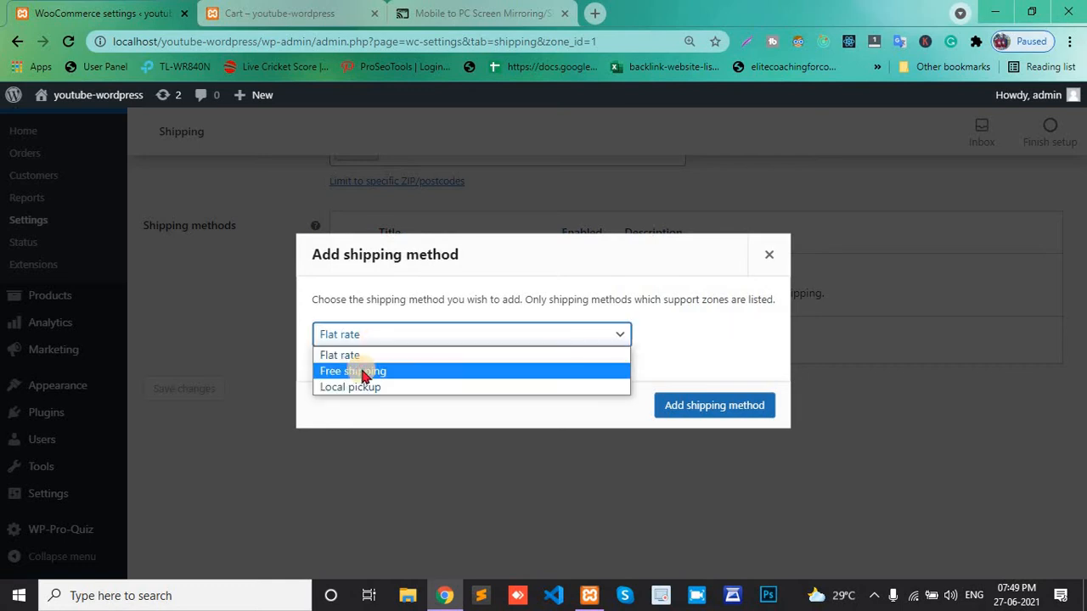
{"action": "left_click", "coordinate": [363, 375]}
{"action": "left_click", "coordinate": [721, 405]}
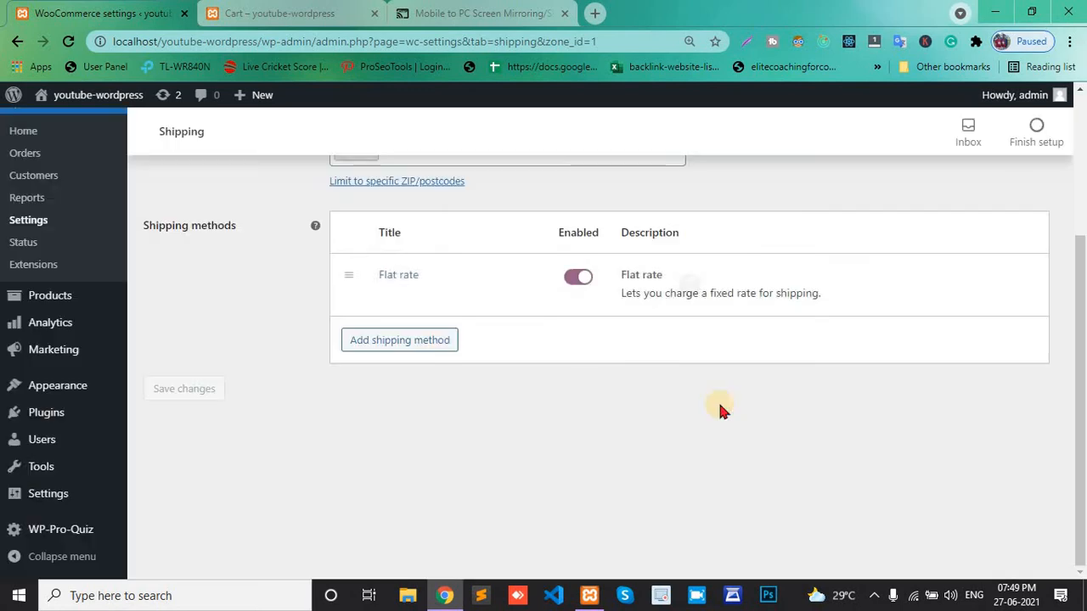
{"action": "left_click", "coordinate": [578, 280]}
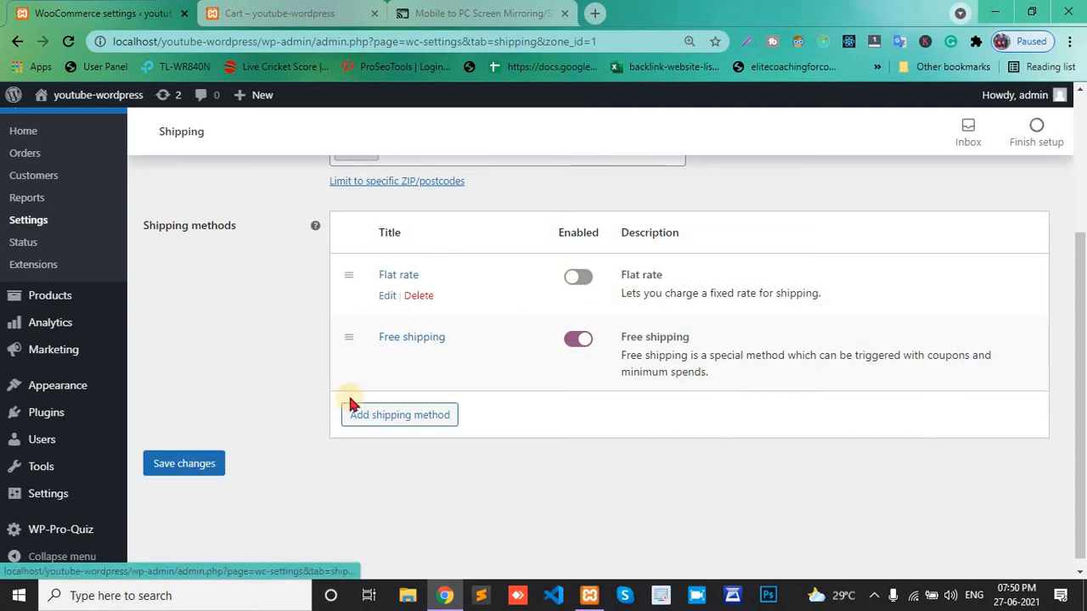
{"action": "left_click", "coordinate": [174, 467]}
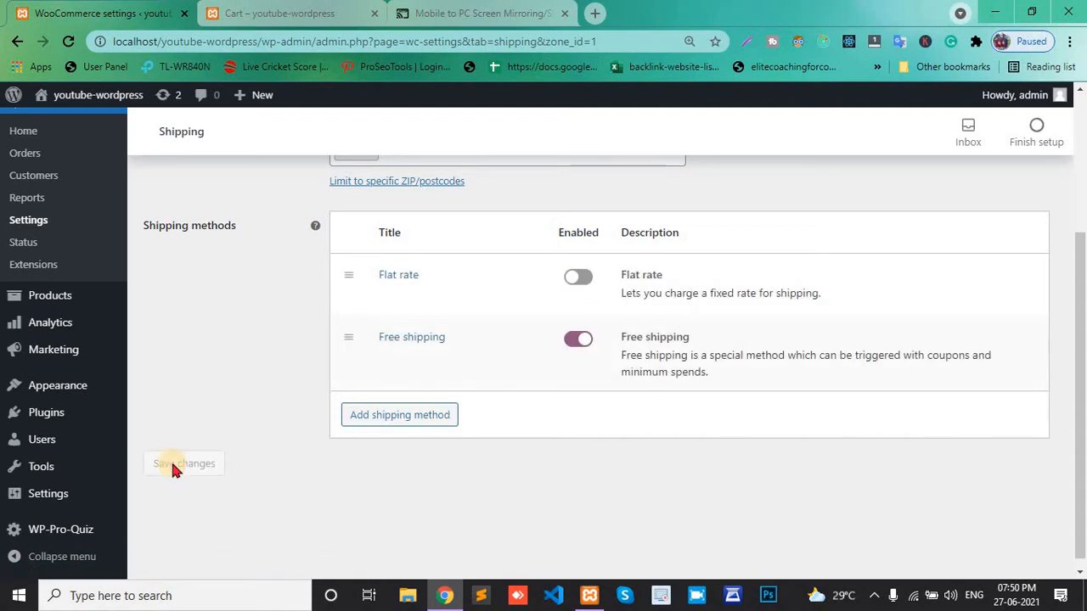
- Reload the store's cart page and check the shipping method and total in the cart totals
{"action": "left_click", "coordinate": [308, 10]}
{"action": "left_click", "coordinate": [68, 43]}
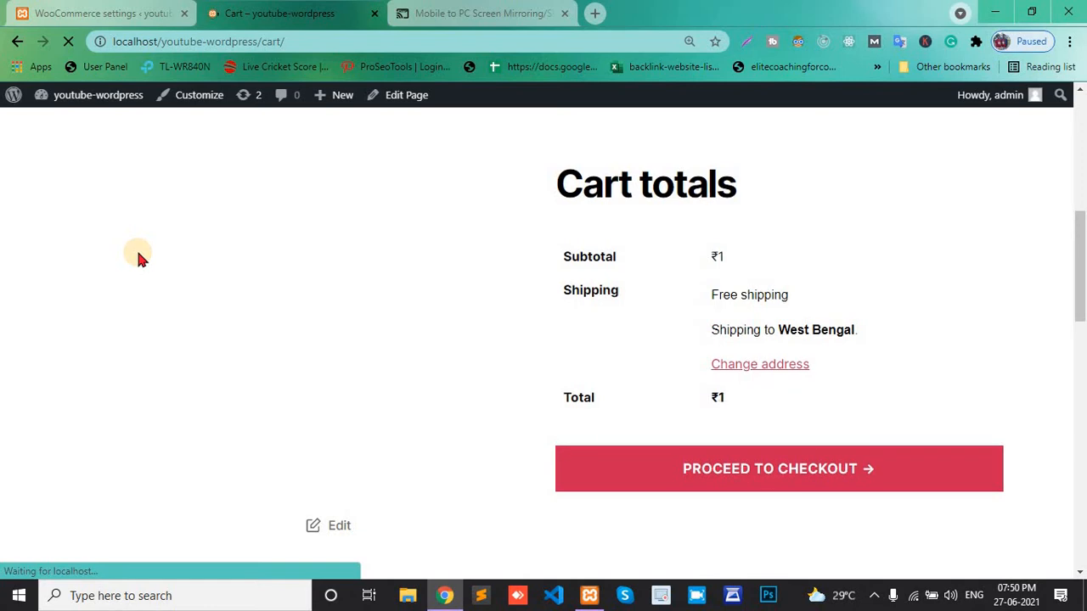
{"action": "left_click_drag", "start_coordinate": [798, 306], "coordinate": [716, 311]}
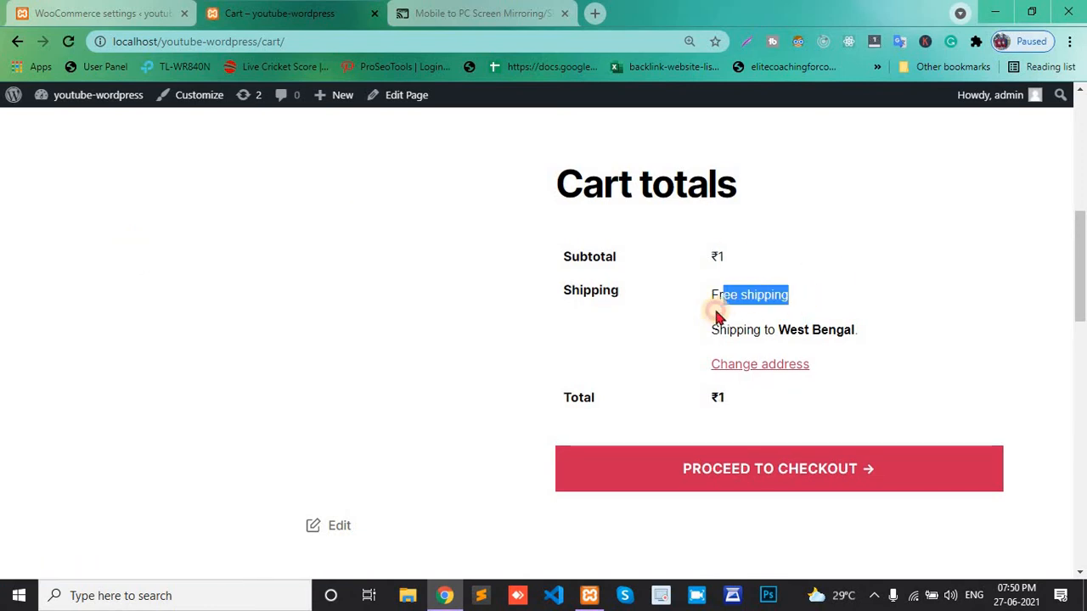
{"action": "left_click", "coordinate": [722, 404]}
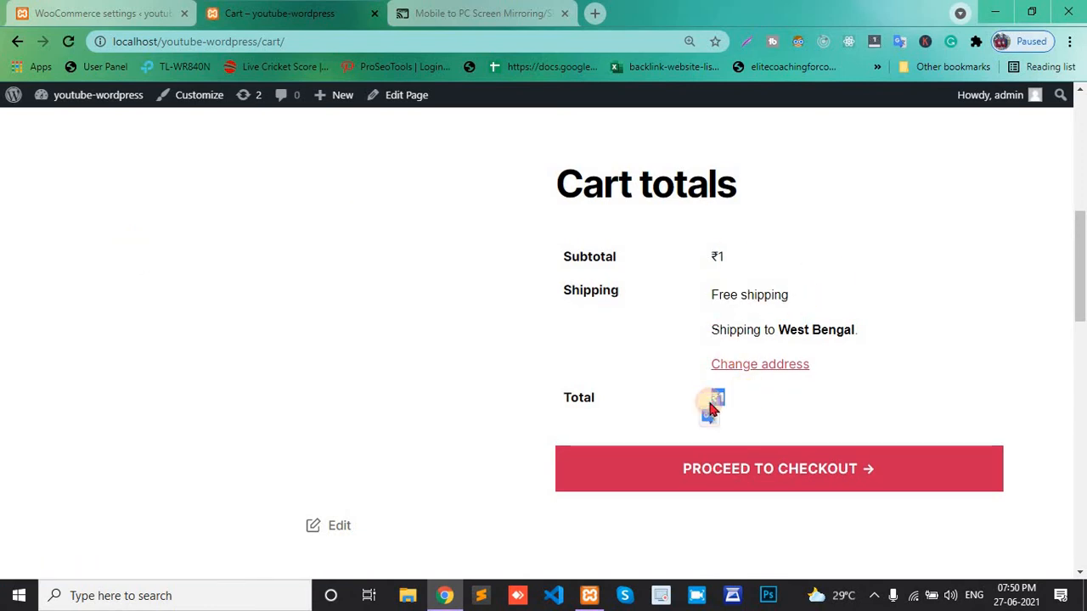
{"action": "left_click", "coordinate": [497, 408]}
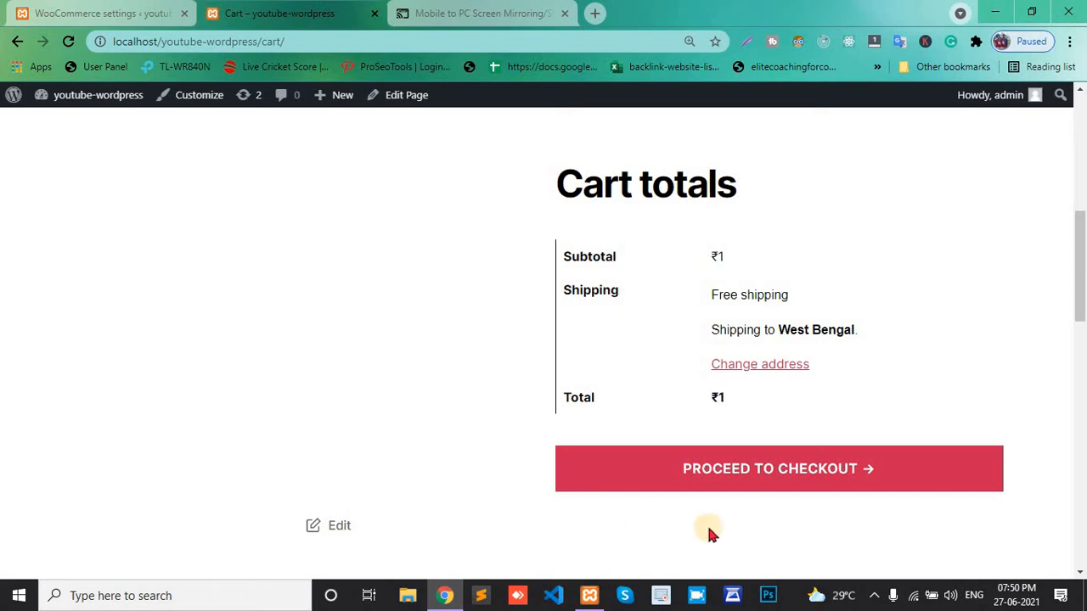
- Check out the cart, review the billing details and proceed to payment with the Pay with UPI QR Code method
{"action": "left_click", "coordinate": [734, 474]}
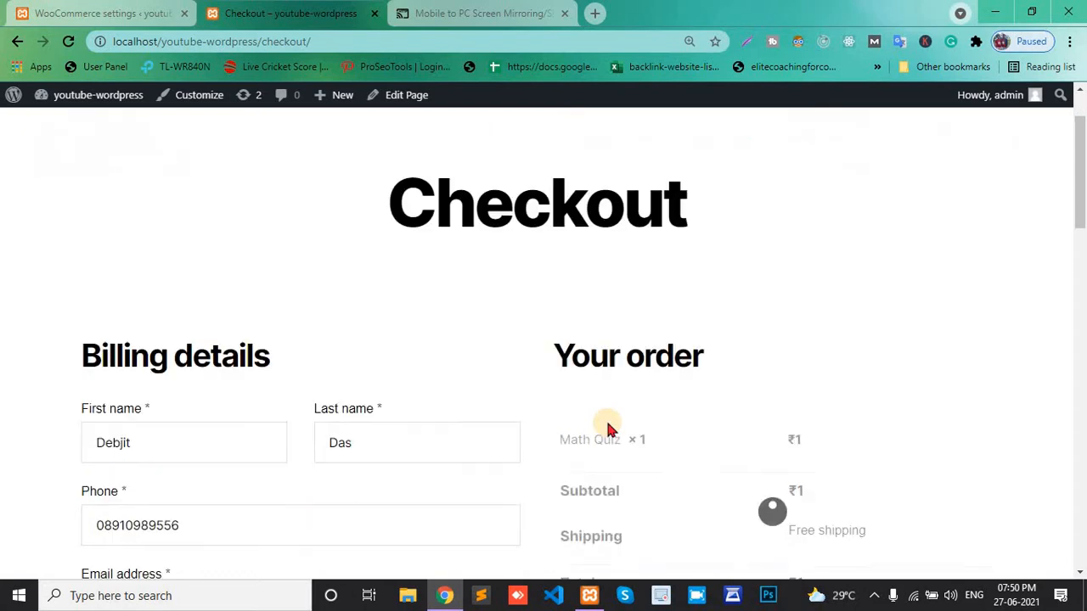
{"action": "scroll", "coordinate": [607, 429], "scroll_direction": "down", "scroll_amount": 1}
{"action": "left_click_drag", "start_coordinate": [279, 262], "coordinate": [58, 268]}
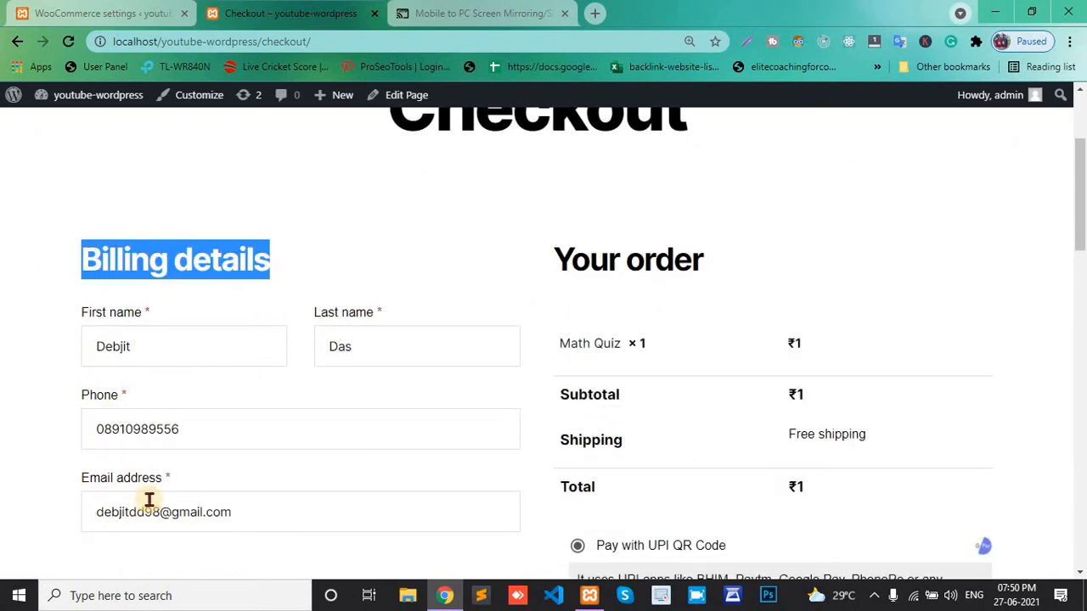
{"action": "scroll", "coordinate": [147, 512], "scroll_direction": "down", "scroll_amount": 1}
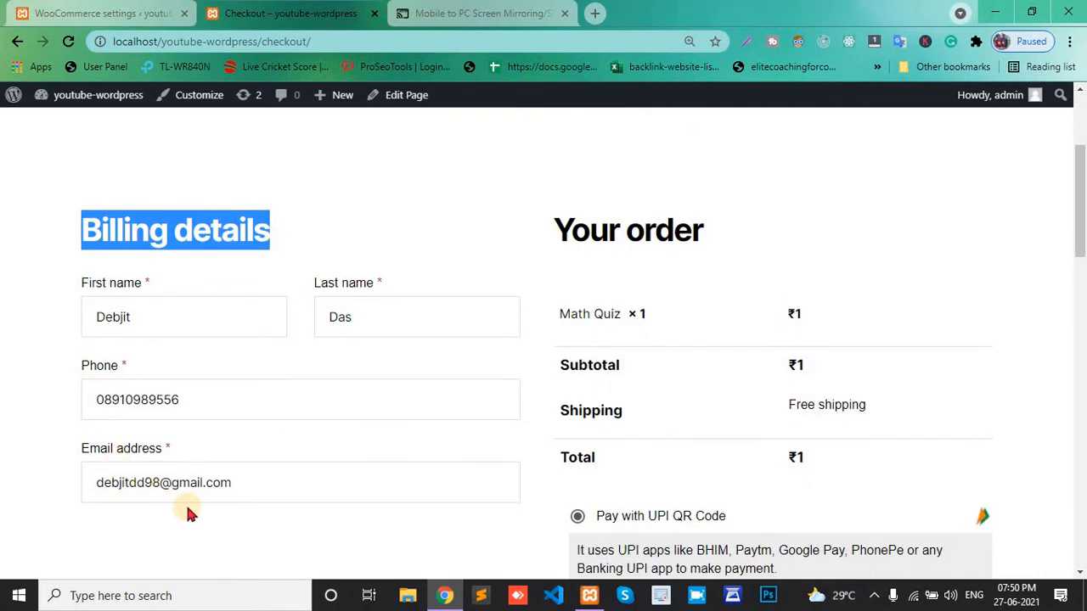
{"action": "scroll", "coordinate": [498, 393], "scroll_direction": "down", "scroll_amount": 2}
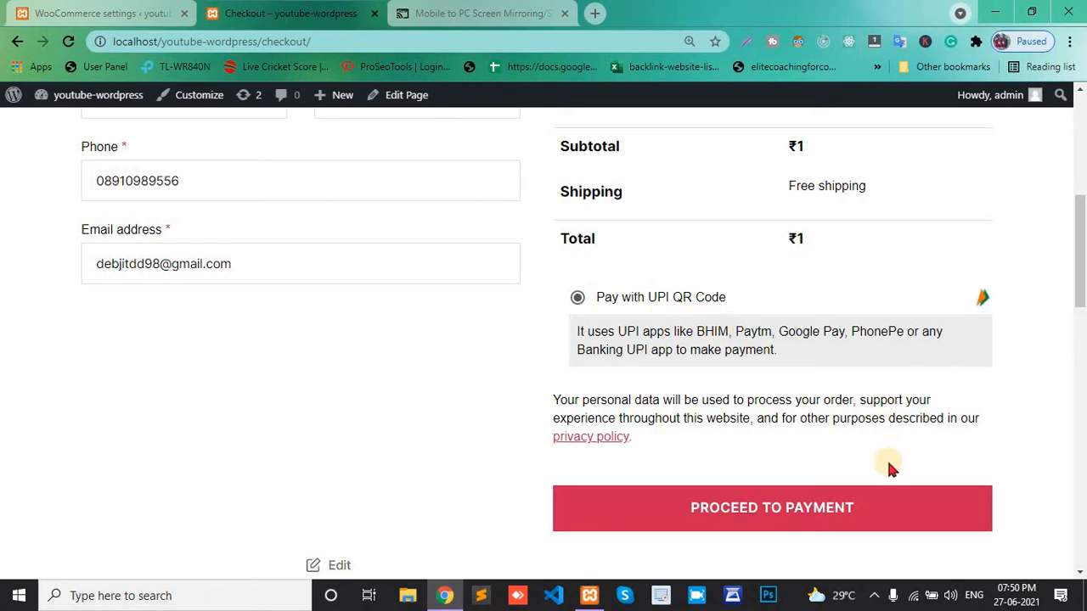
{"action": "left_click", "coordinate": [799, 507]}
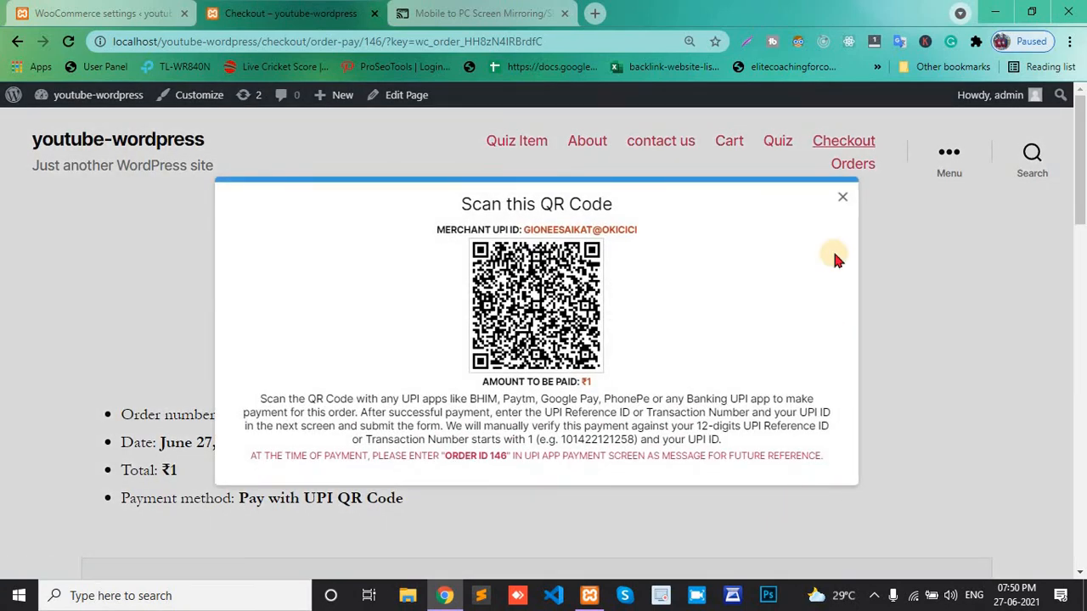
- Close the QR code popup and examine the order number and total on the Pay for order page
{"action": "left_click", "coordinate": [842, 197]}
{"action": "scroll", "coordinate": [487, 297], "scroll_direction": "down", "scroll_amount": 2}
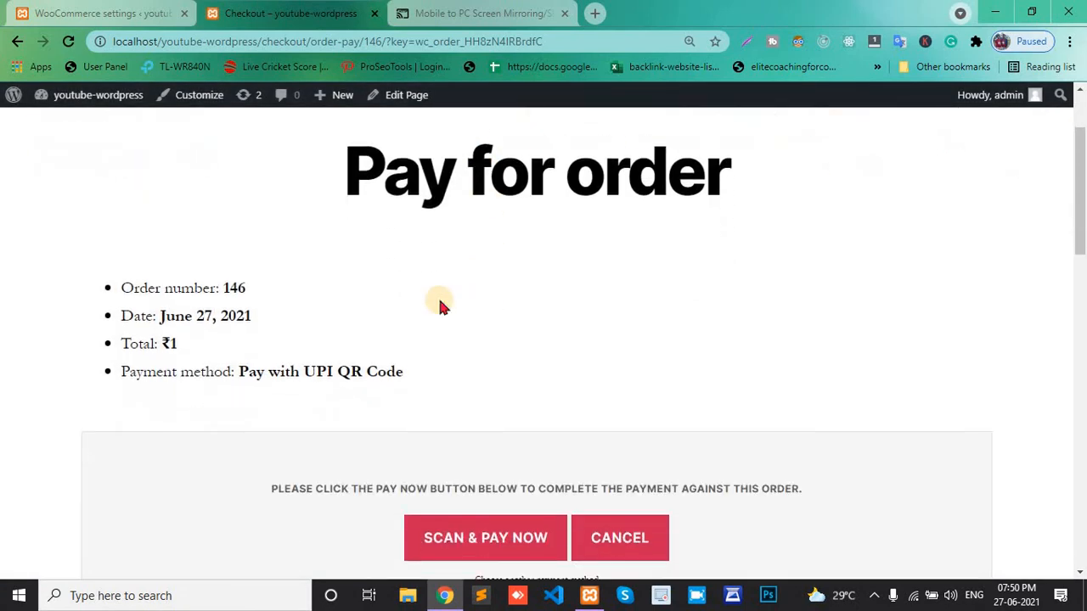
{"action": "left_click_drag", "start_coordinate": [200, 287], "coordinate": [258, 297]}
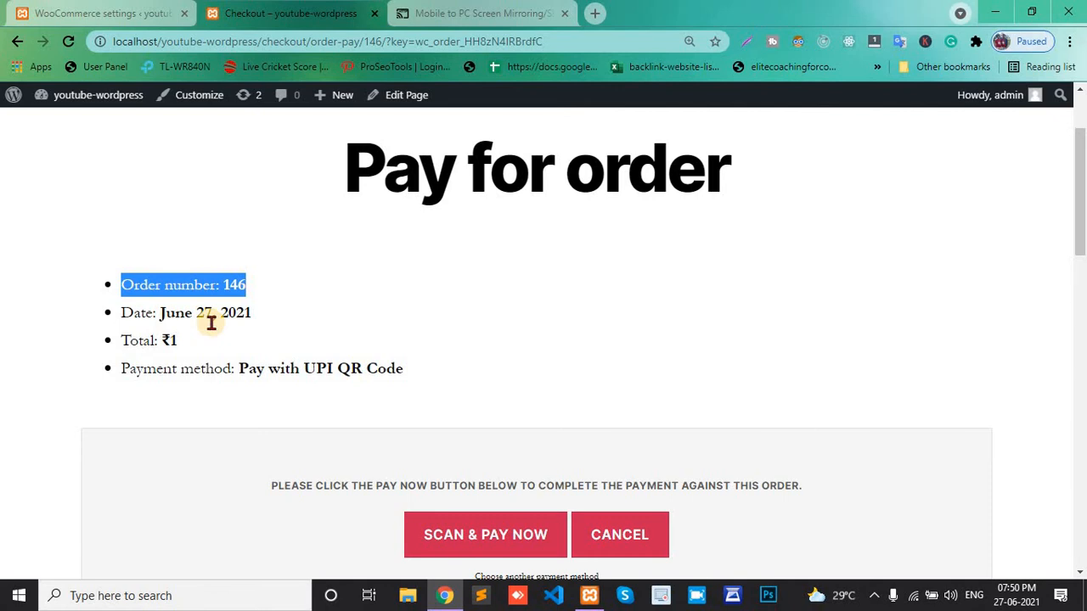
{"action": "left_click_drag", "start_coordinate": [177, 343], "coordinate": [161, 344]}
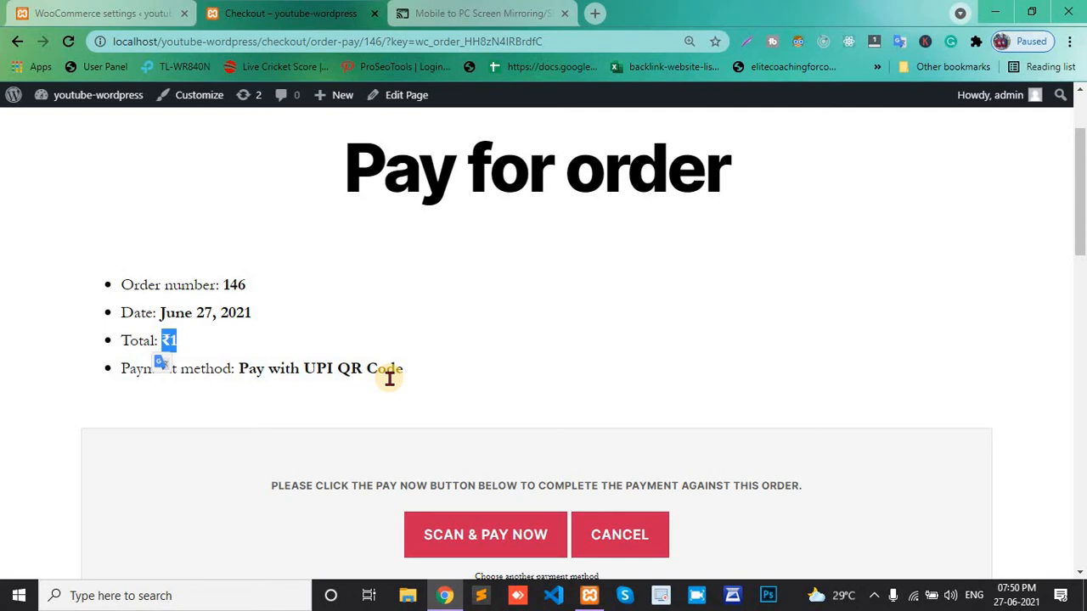
- Bring up the payment QR code again for the order with Scan & Pay Now
{"action": "scroll", "coordinate": [475, 365], "scroll_direction": "down", "scroll_amount": 1}
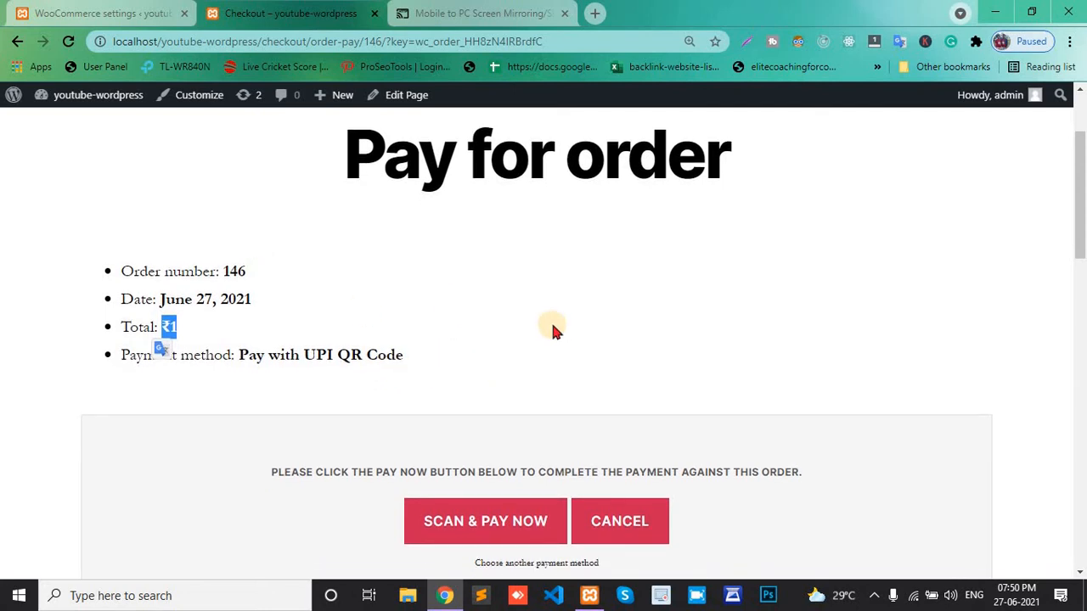
{"action": "scroll", "coordinate": [560, 340], "scroll_direction": "down", "scroll_amount": 1}
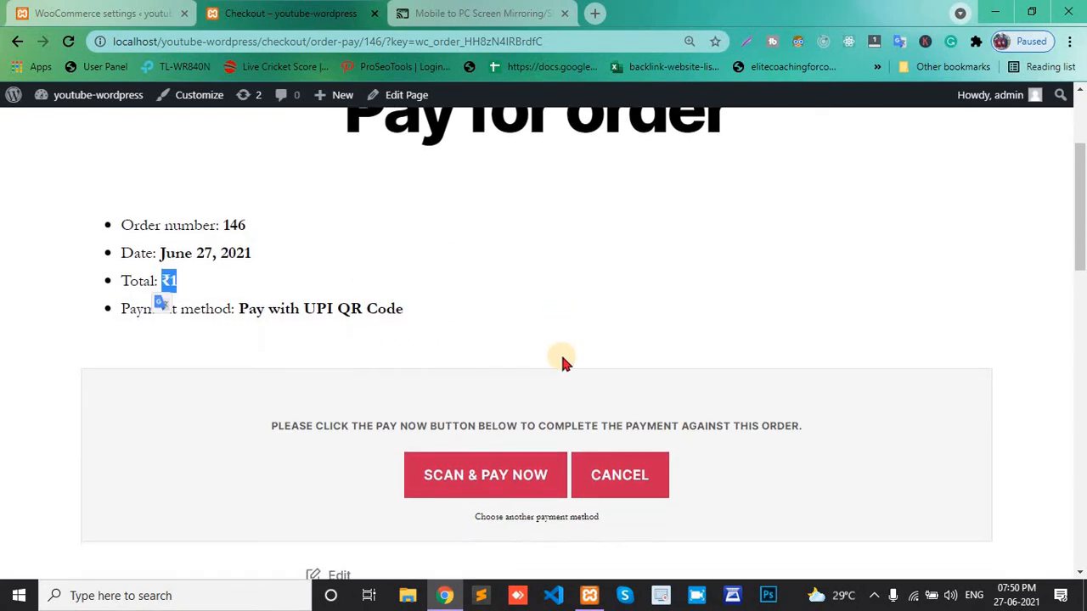
{"action": "left_click", "coordinate": [477, 476]}
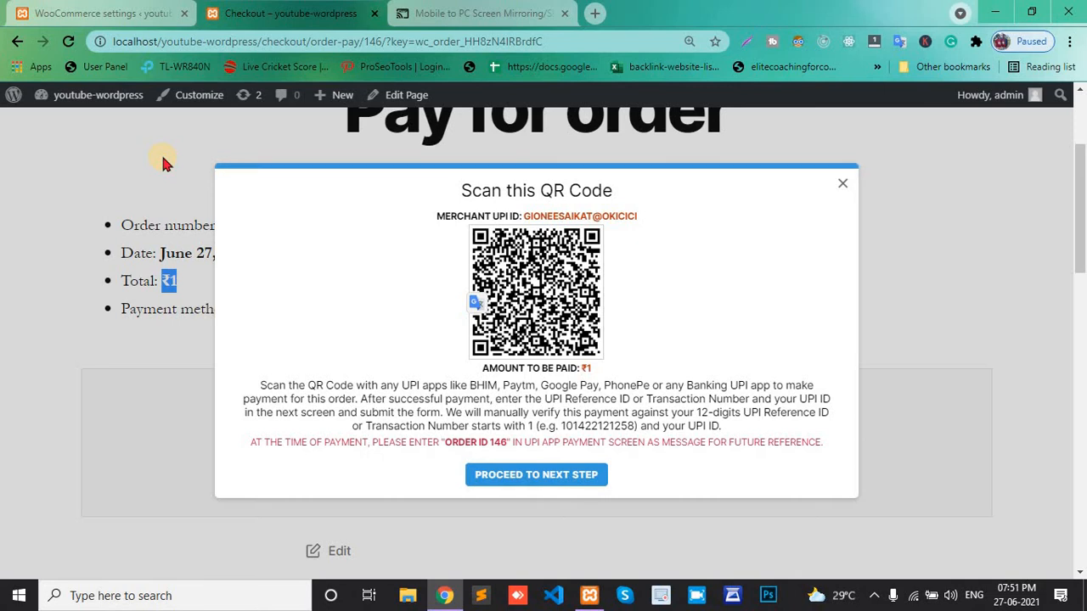
- Bring up the WooCommerce orders list in the admin dashboard and check the status of the newest order
{"action": "left_click", "coordinate": [68, 8]}
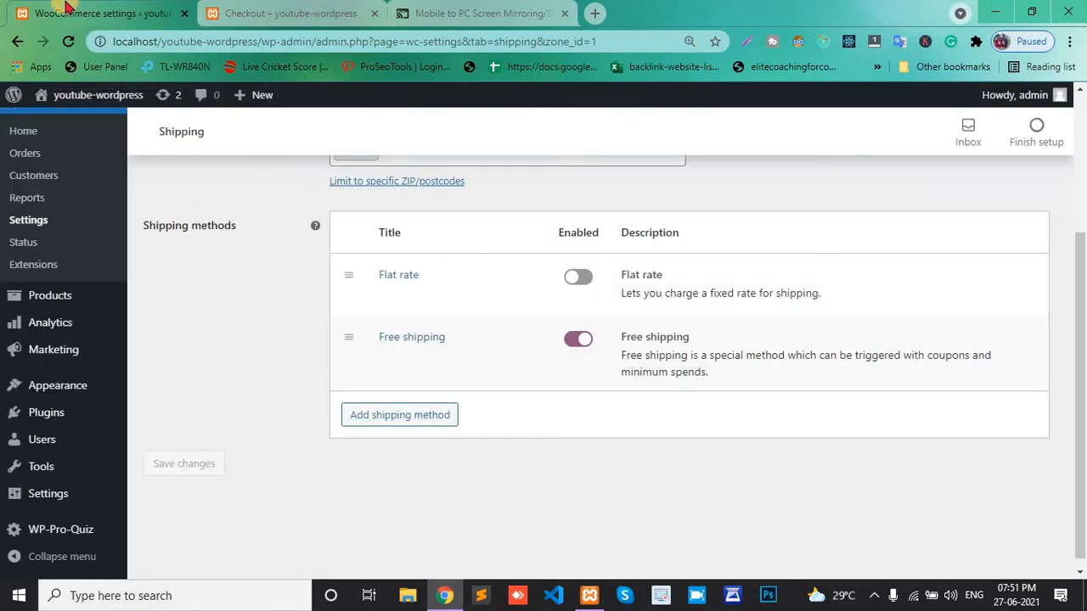
{"action": "scroll", "coordinate": [44, 357], "scroll_direction": "up", "scroll_amount": 2}
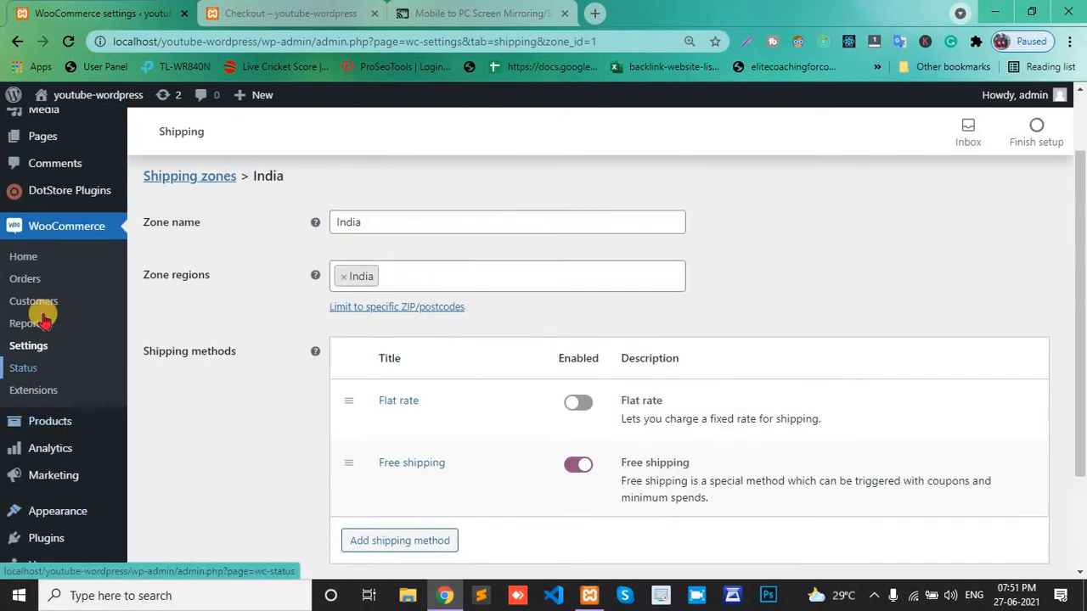
{"action": "left_click", "coordinate": [37, 280]}
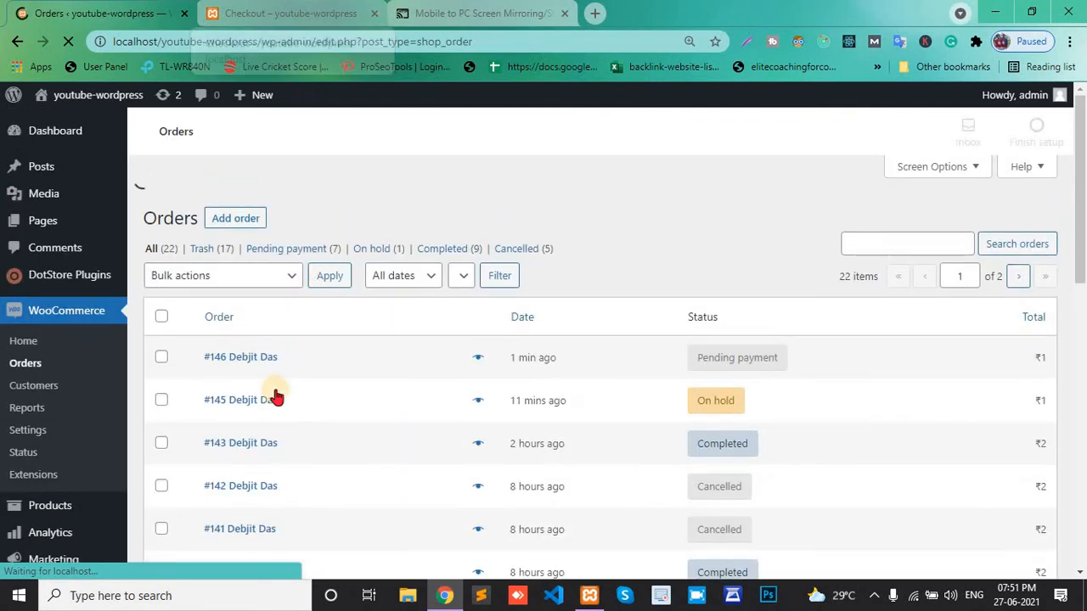
{"action": "scroll", "coordinate": [238, 356], "scroll_direction": "down", "scroll_amount": 1}
{"action": "scroll", "coordinate": [219, 335], "scroll_direction": "down", "scroll_amount": 1}
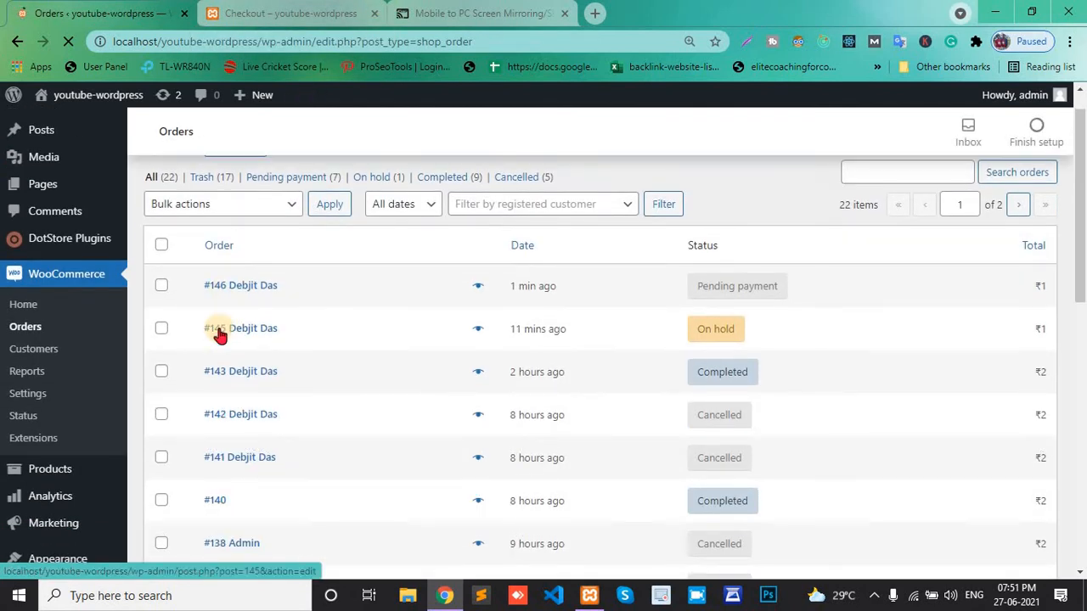
- View the Paytm payment receipt on the mirrored phone screen, outline its order ID note in a screen capture, and discard the capture
{"action": "left_click", "coordinate": [331, 10]}
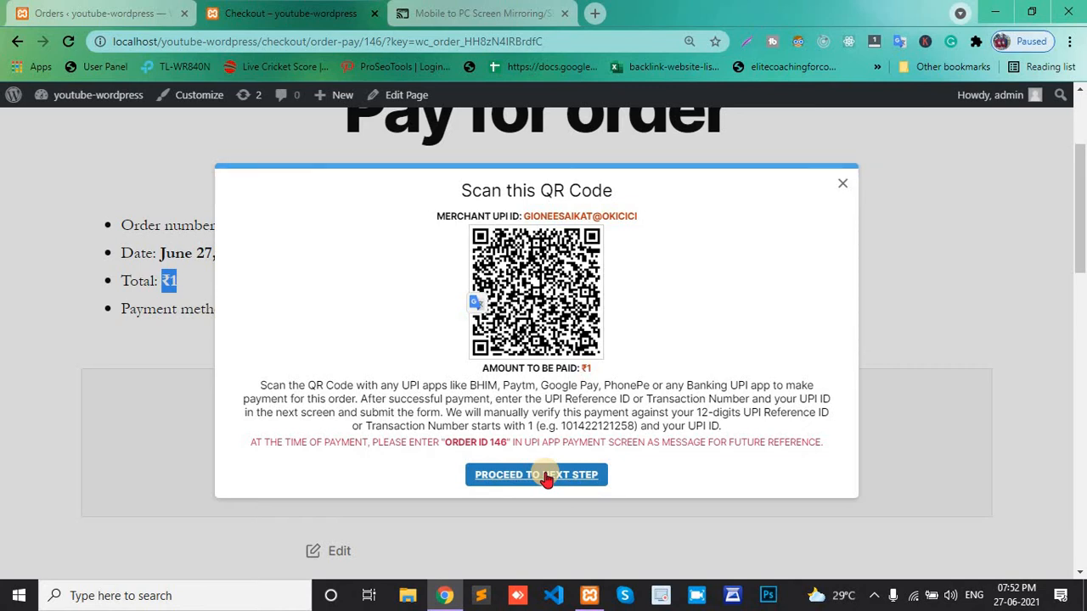
{"action": "left_click", "coordinate": [522, 8]}
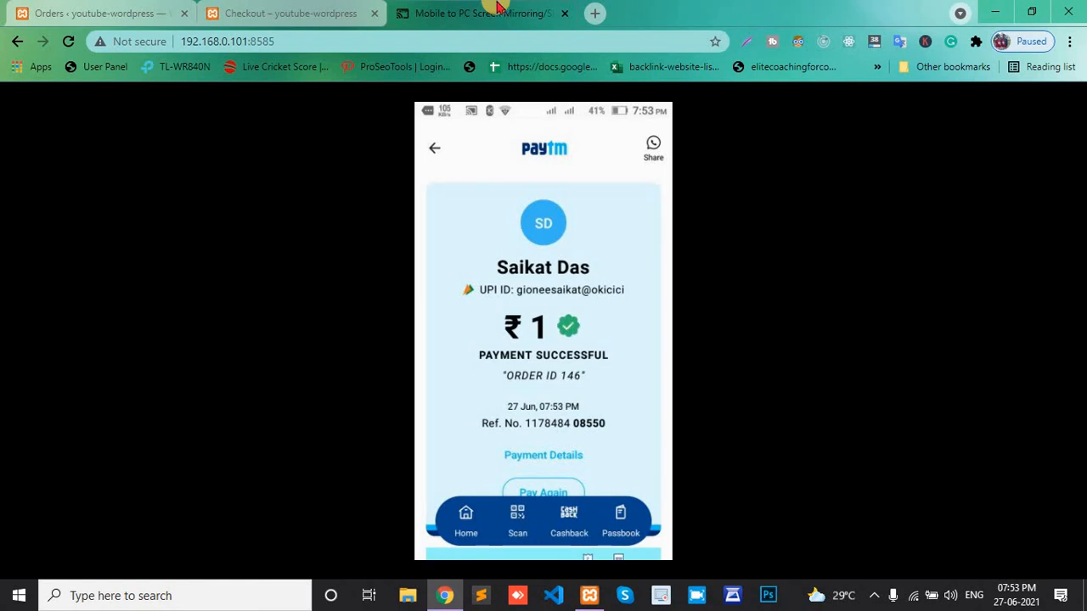
{"action": "key", "text": "Print"}
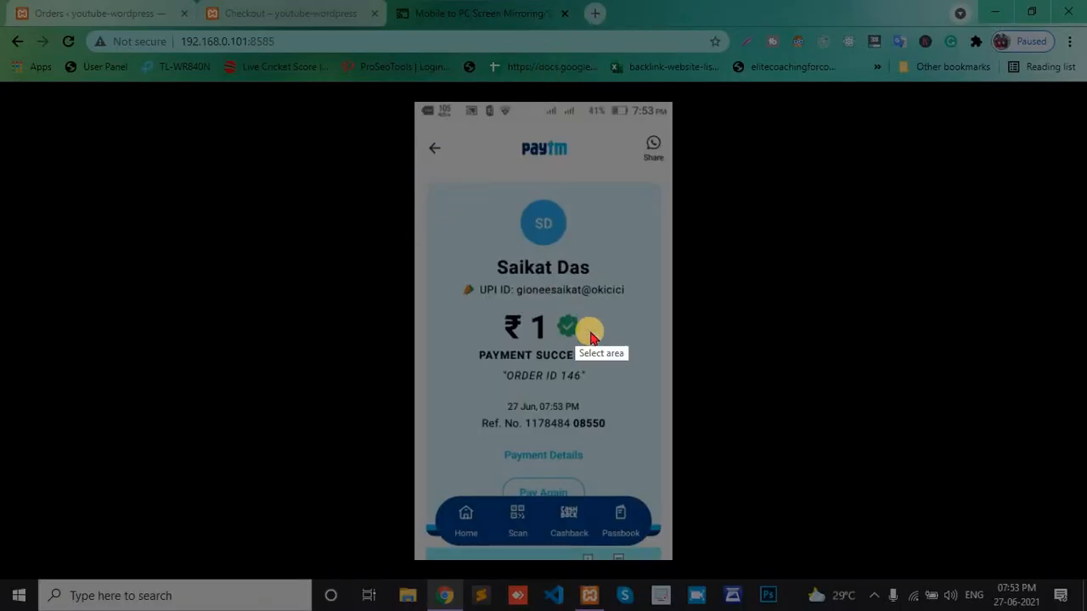
{"action": "left_click_drag", "start_coordinate": [439, 183], "coordinate": [743, 501]}
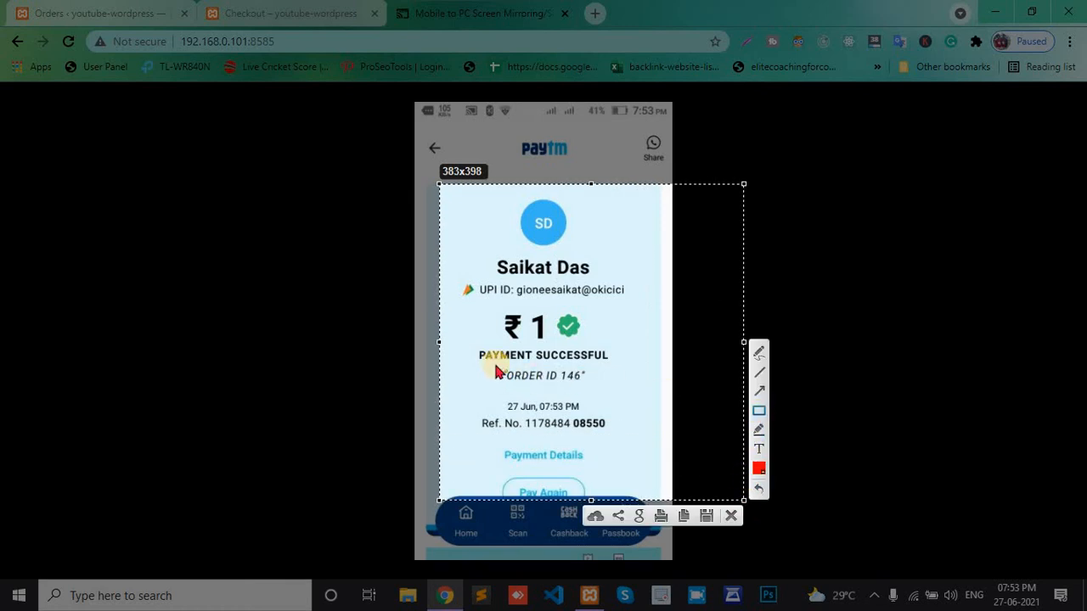
{"action": "left_click_drag", "start_coordinate": [494, 366], "coordinate": [594, 387]}
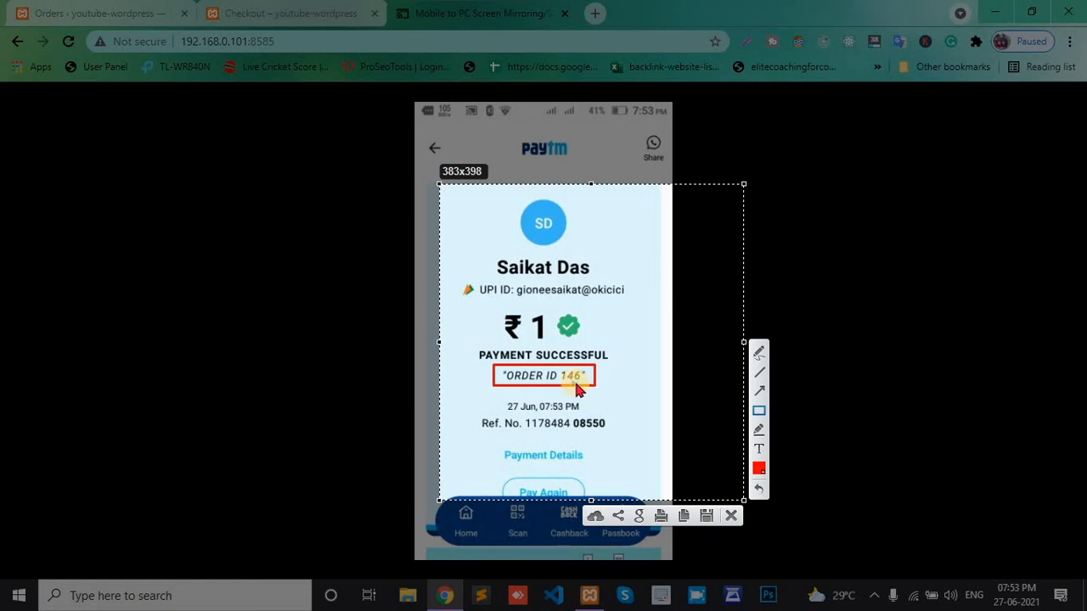
{"action": "left_click", "coordinate": [731, 516]}
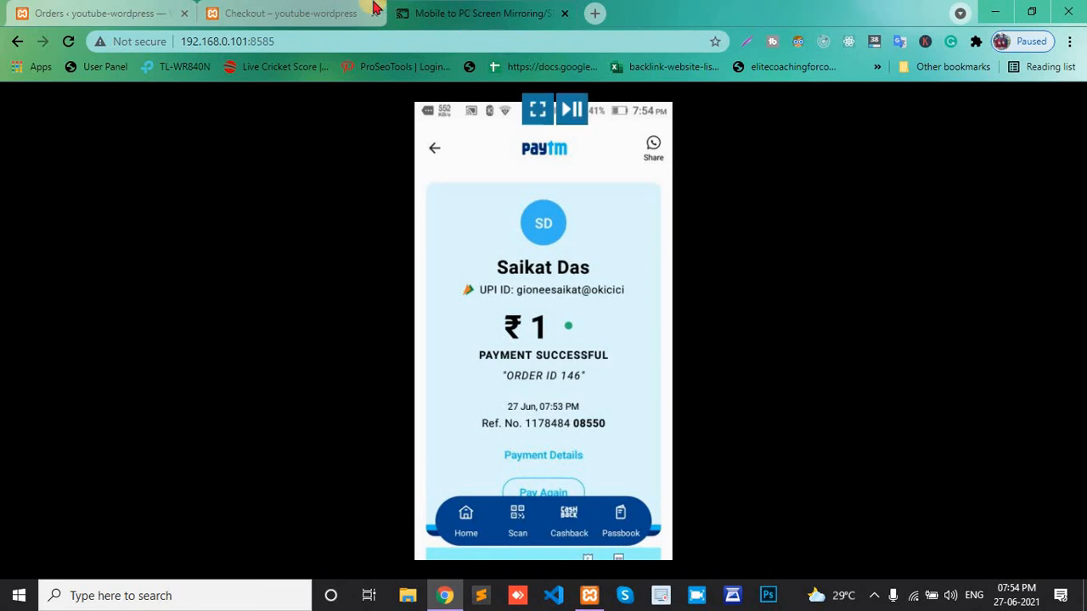
- Return to the checkout's QR code popup, proceed to the next step and confirm the UPI payment
{"action": "left_click", "coordinate": [326, 9]}
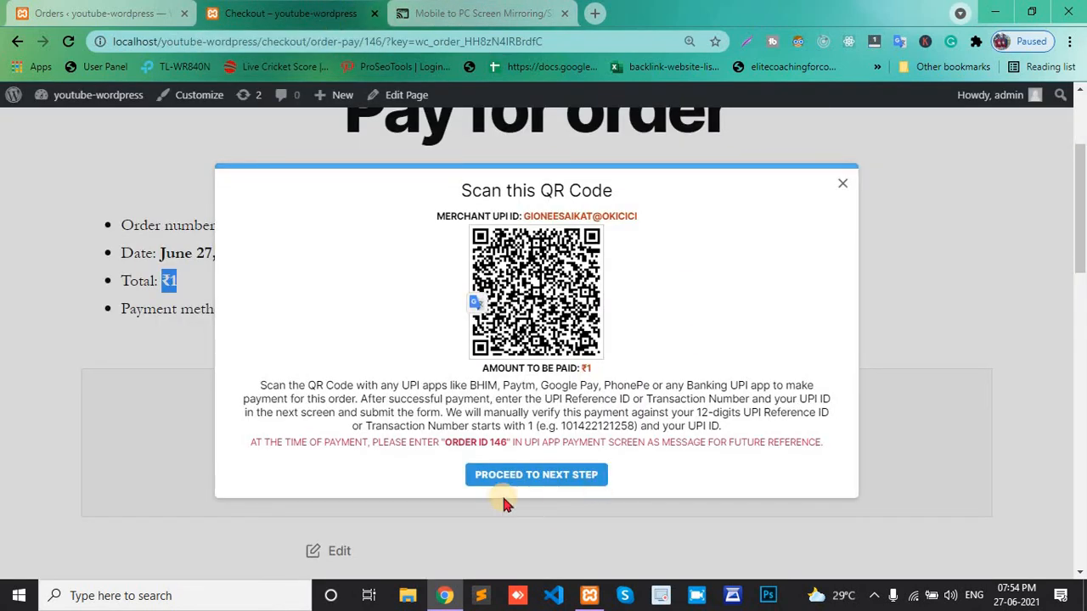
{"action": "left_click", "coordinate": [548, 477]}
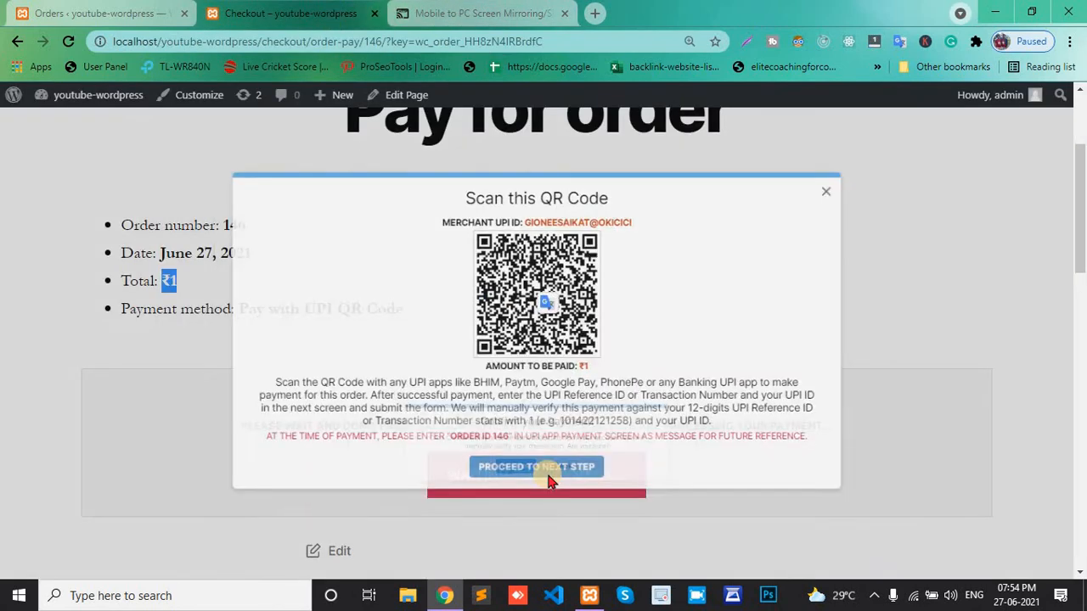
{"action": "left_click", "coordinate": [499, 370]}
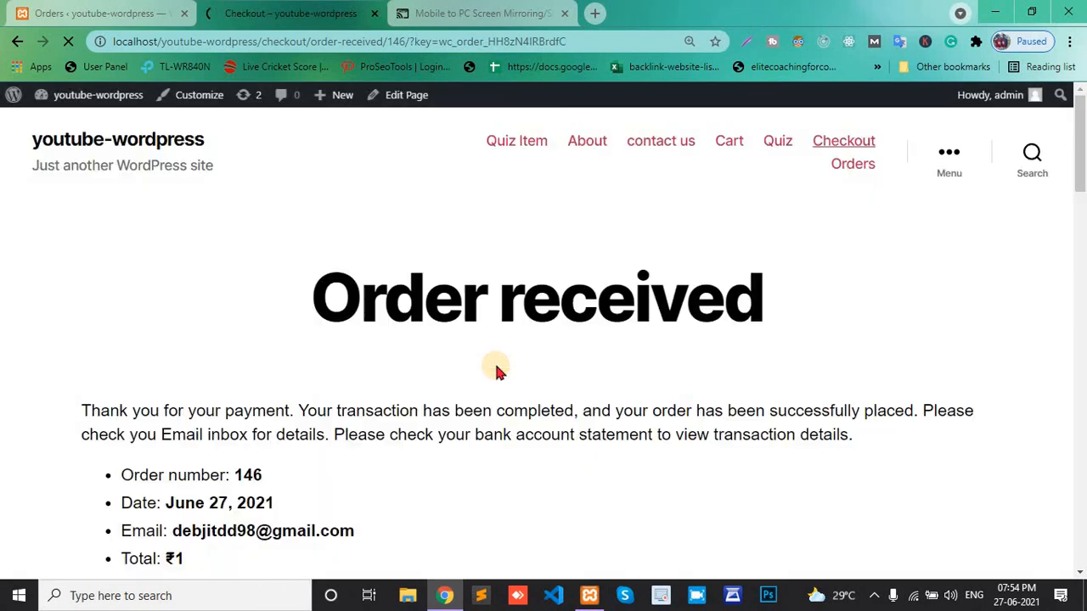
- Review the Order received page, including the transaction message, order details, shipping and billing address
{"action": "scroll", "coordinate": [497, 369], "scroll_direction": "down", "scroll_amount": 5}
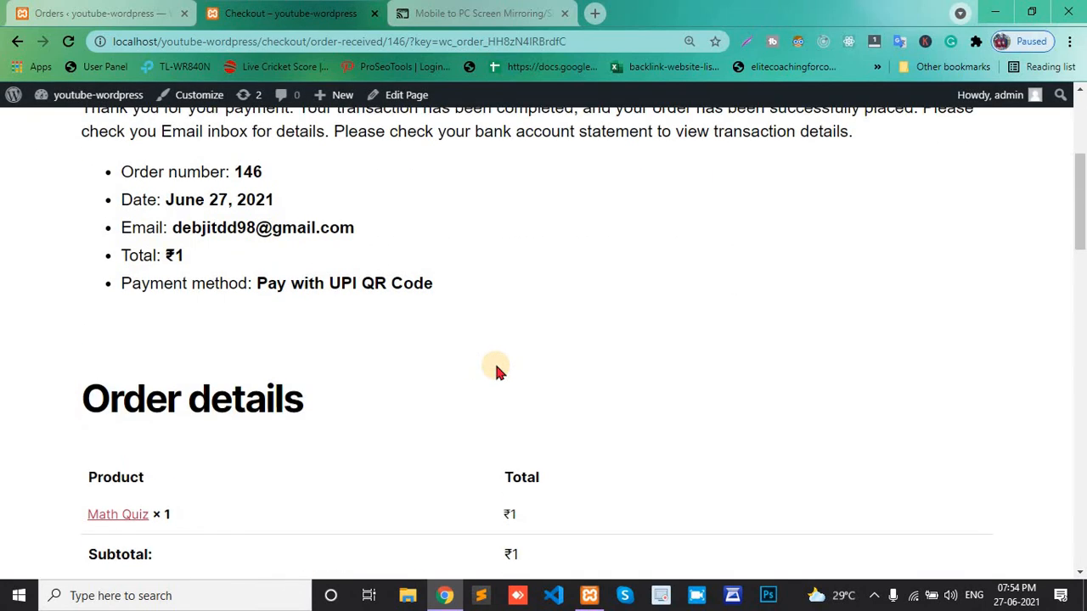
{"action": "scroll", "coordinate": [497, 369], "scroll_direction": "up", "scroll_amount": 3}
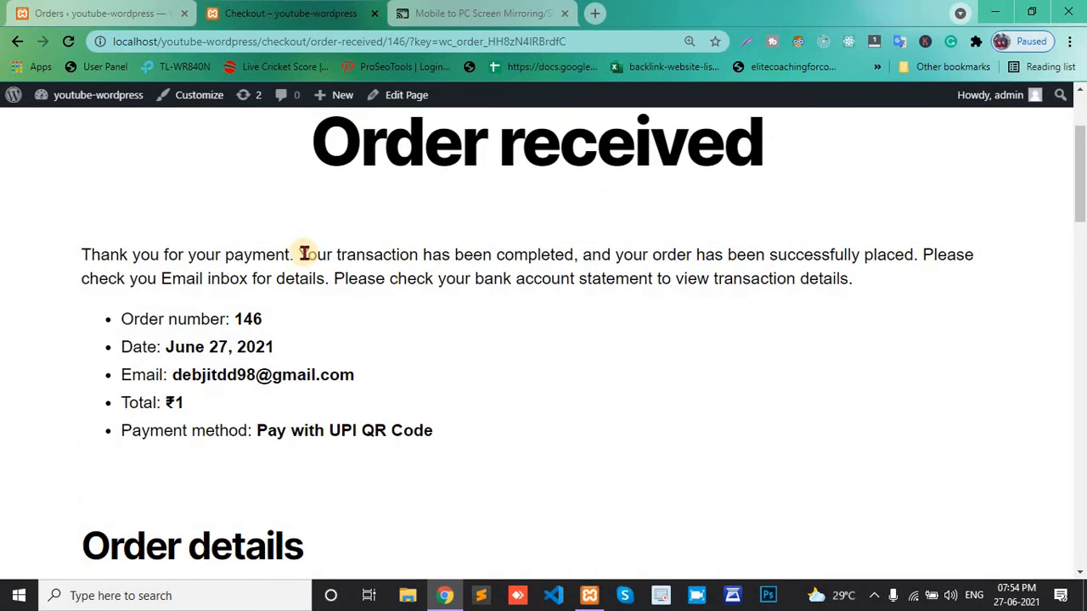
{"action": "left_click_drag", "start_coordinate": [304, 253], "coordinate": [577, 255]}
{"action": "scroll", "coordinate": [577, 252], "scroll_direction": "down", "scroll_amount": 7}
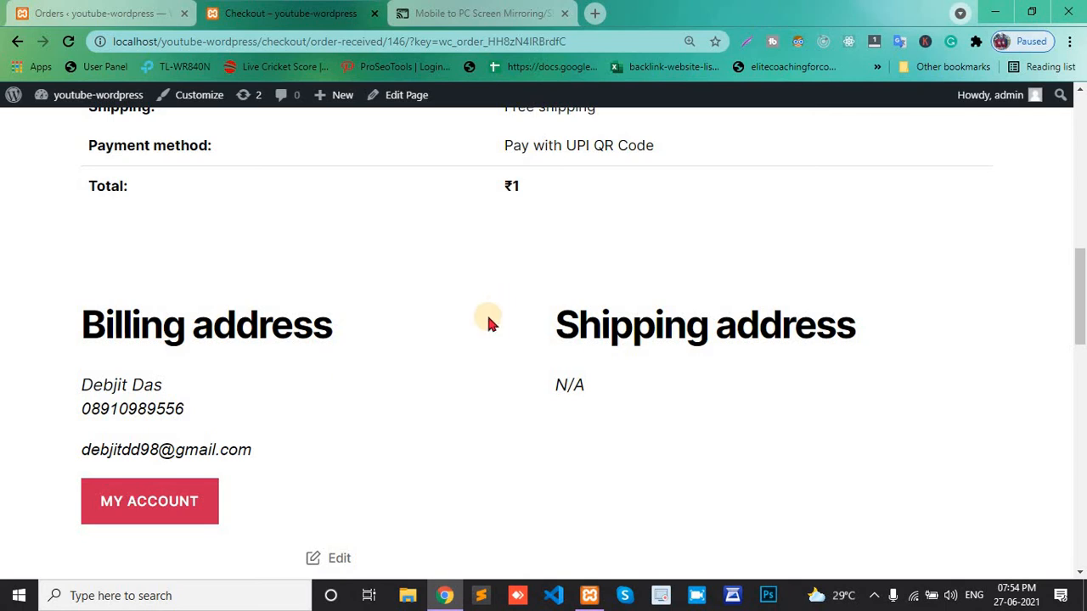
{"action": "scroll", "coordinate": [489, 318], "scroll_direction": "down", "scroll_amount": 4}
{"action": "scroll", "coordinate": [488, 321], "scroll_direction": "up", "scroll_amount": 7}
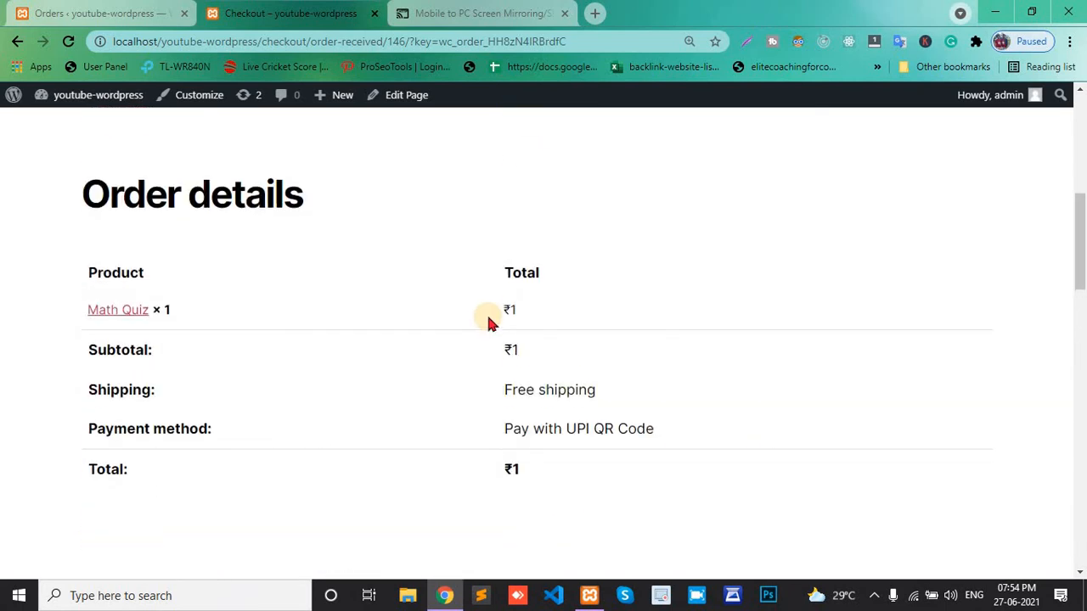
- Open the newest order in the store's admin orders list, set its status to Completed and update it
{"action": "left_click", "coordinate": [50, 9]}
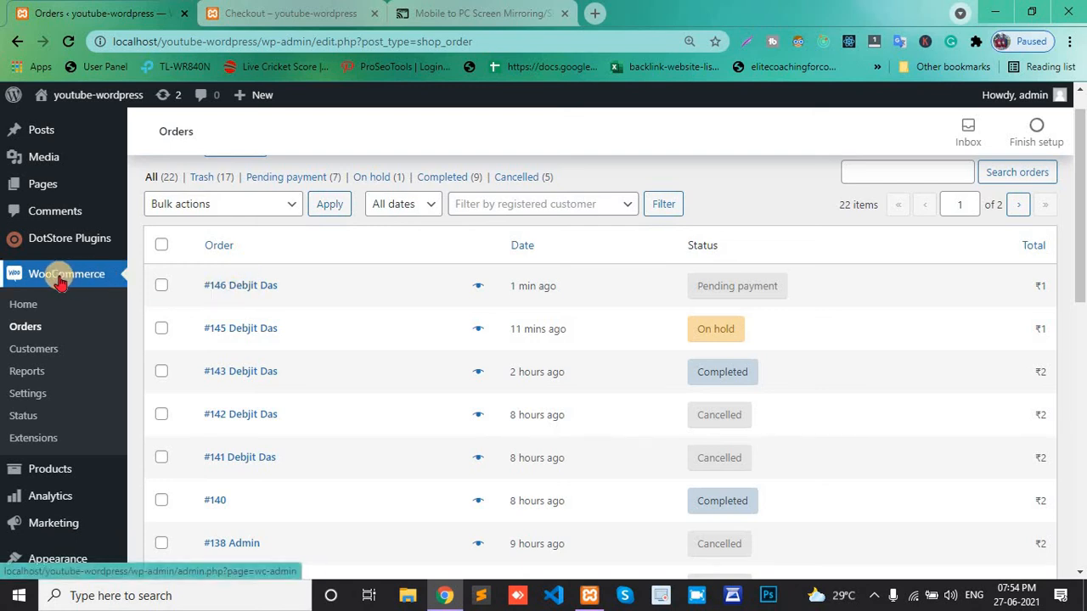
{"action": "left_click", "coordinate": [249, 291]}
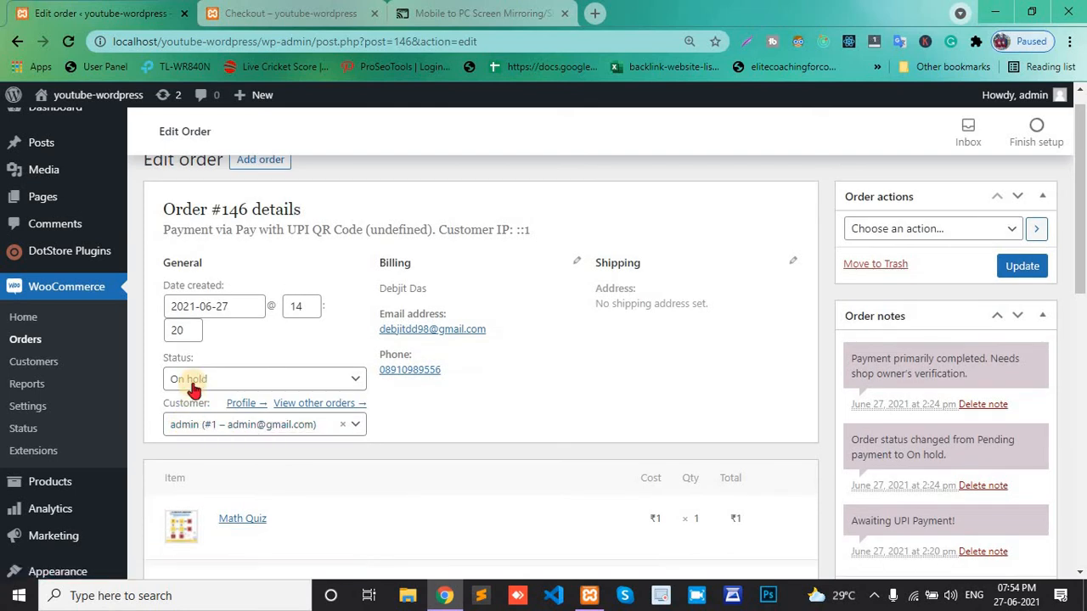
{"action": "left_click", "coordinate": [232, 388]}
{"action": "scroll", "coordinate": [230, 383], "scroll_direction": "down", "scroll_amount": 1}
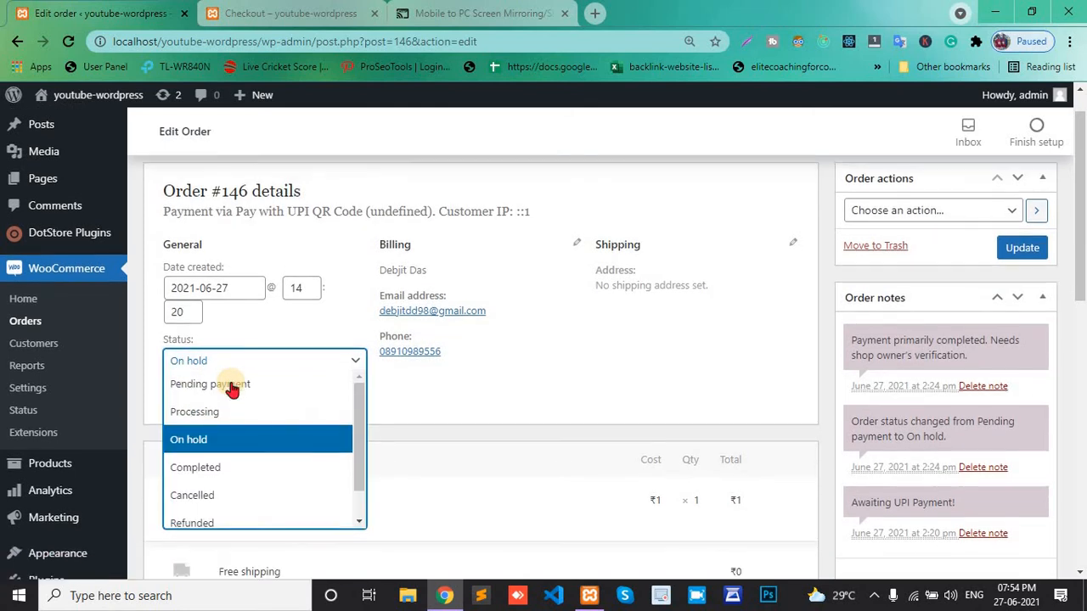
{"action": "left_click", "coordinate": [213, 462]}
{"action": "left_click", "coordinate": [1028, 246]}
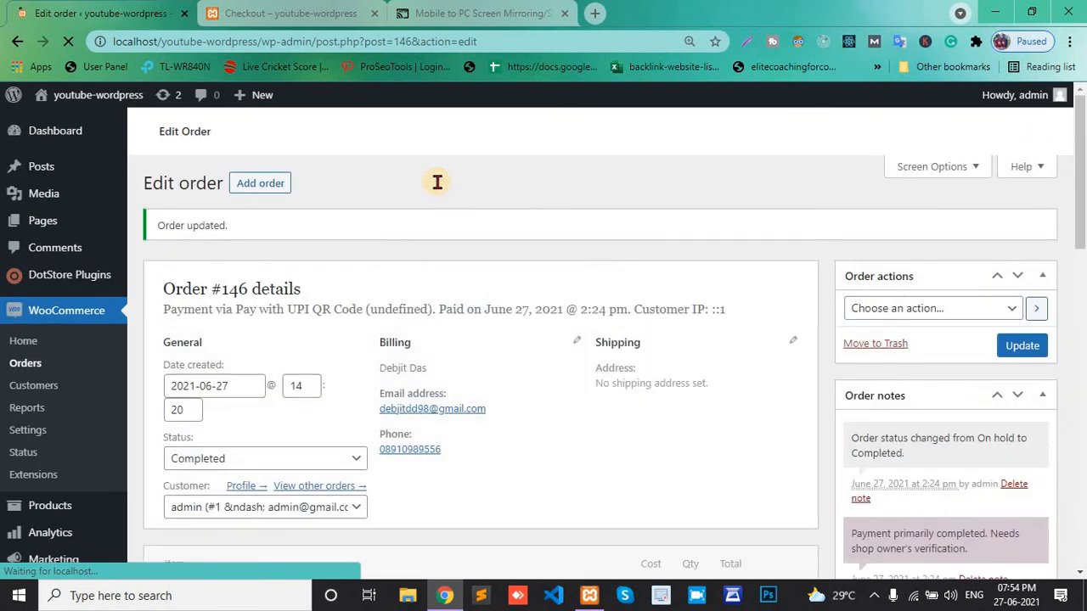
- Reload the customer's Order received page and examine the Downloads section, including the downloads remaining for Math Quiz
{"action": "left_click", "coordinate": [316, 9]}
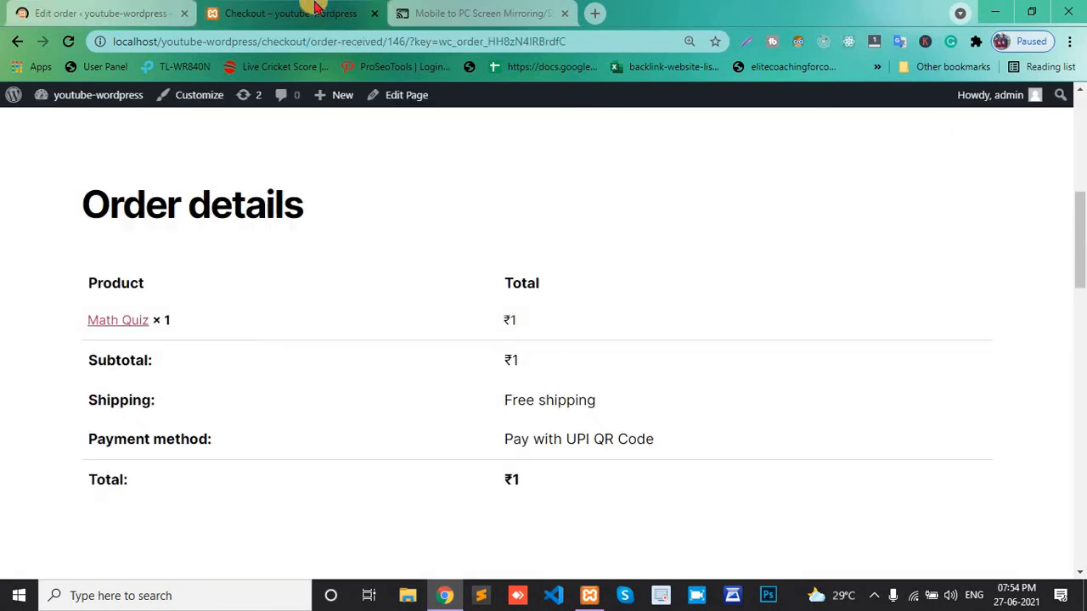
{"action": "left_click", "coordinate": [68, 40]}
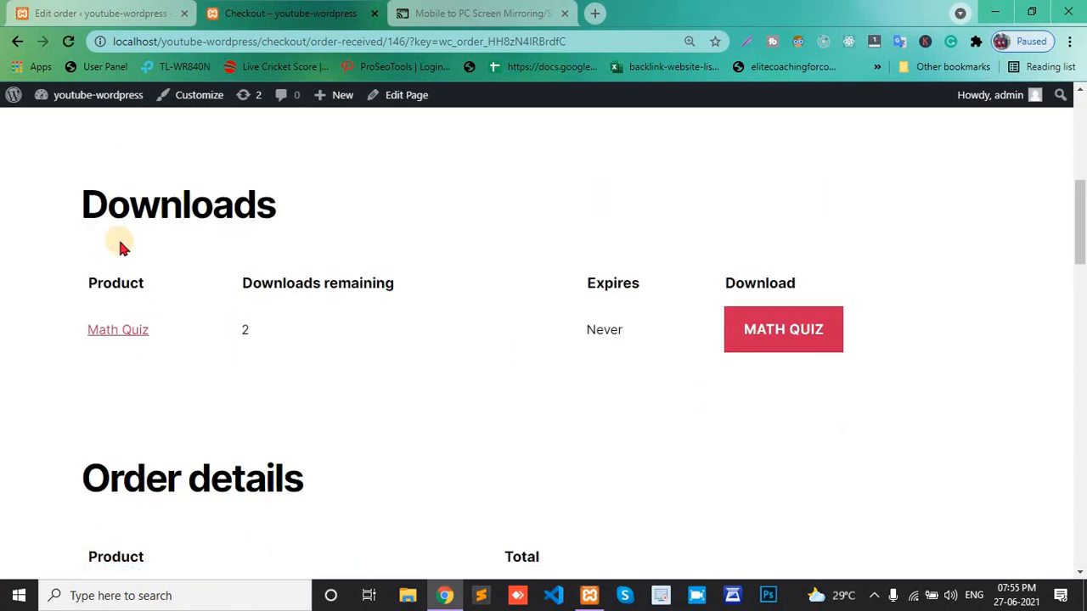
{"action": "key", "text": "Print"}
{"action": "left_click_drag", "start_coordinate": [37, 150], "coordinate": [935, 436]}
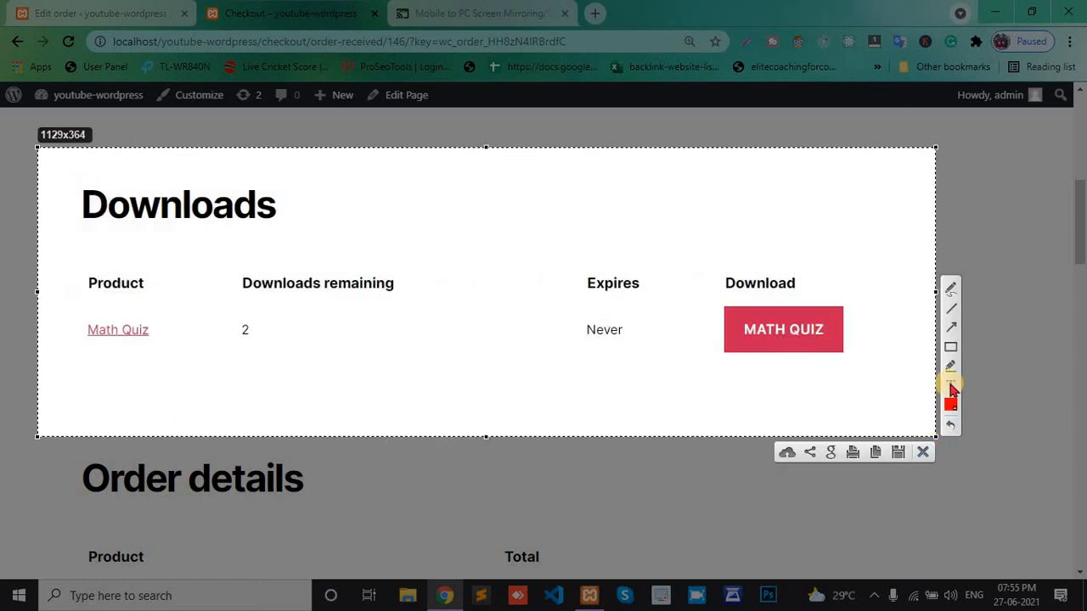
{"action": "left_click", "coordinate": [923, 453]}
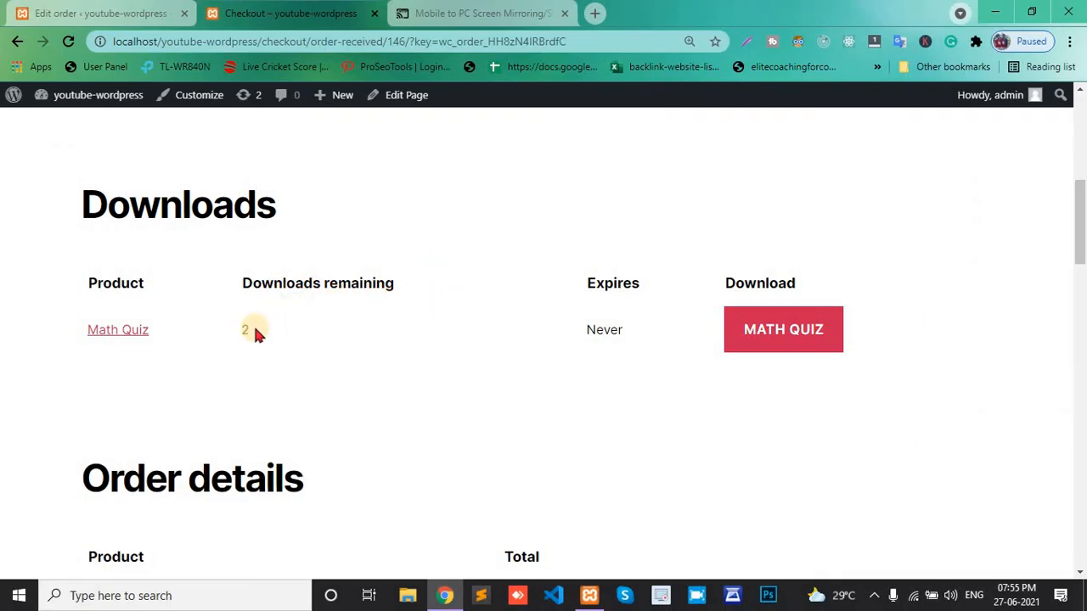
{"action": "left_click_drag", "start_coordinate": [255, 331], "coordinate": [225, 332]}
{"action": "left_click", "coordinate": [281, 285]}
- Download the Math Quiz file and save it to the Desktop as 4-nov-ratio-and-proportion-zbhpoz
{"action": "left_click", "coordinate": [775, 335]}
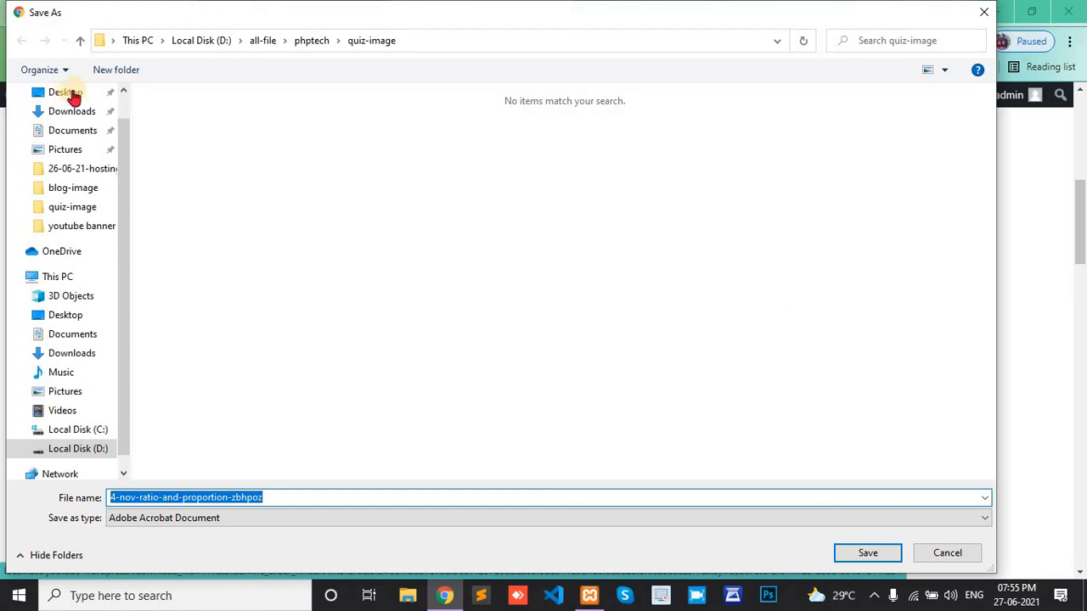
{"action": "left_click", "coordinate": [59, 97]}
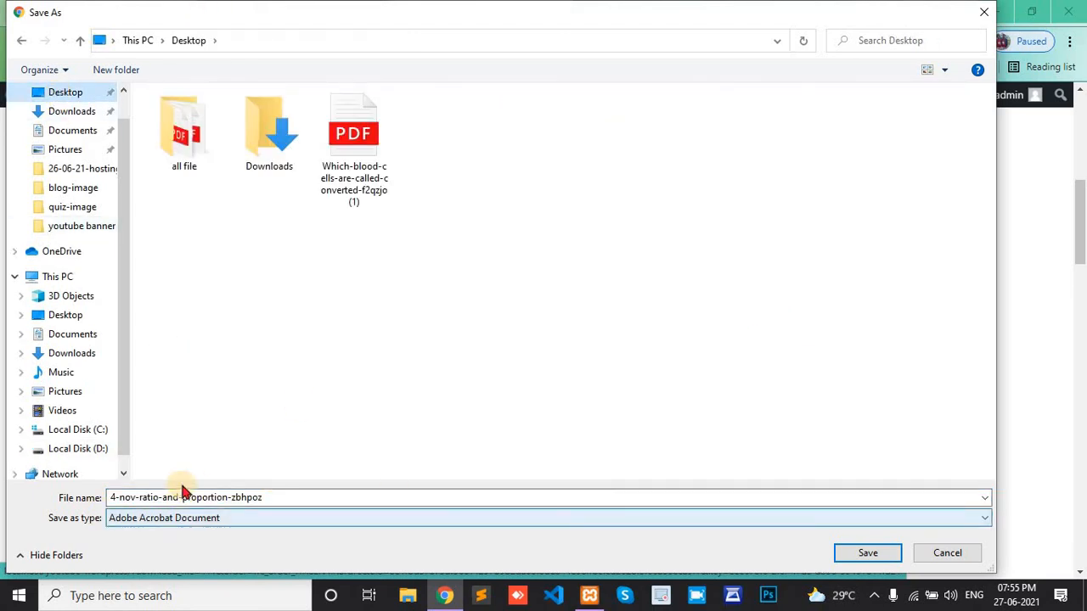
{"action": "left_click", "coordinate": [868, 553]}
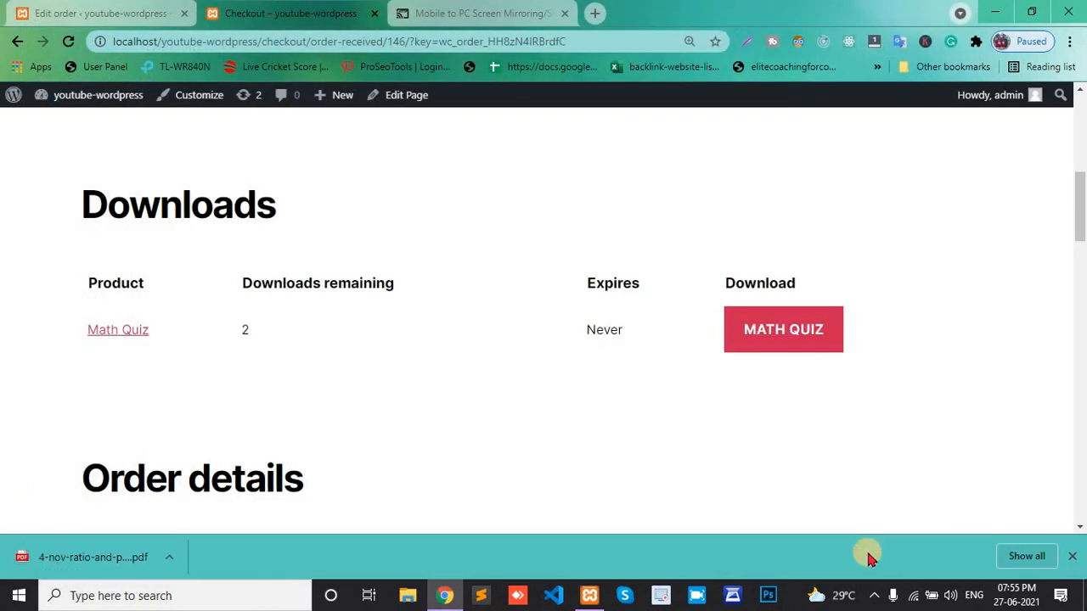
- Save a second copy of the Math Quiz file to the Desktop and try to download it a third time
{"action": "left_click", "coordinate": [784, 336]}
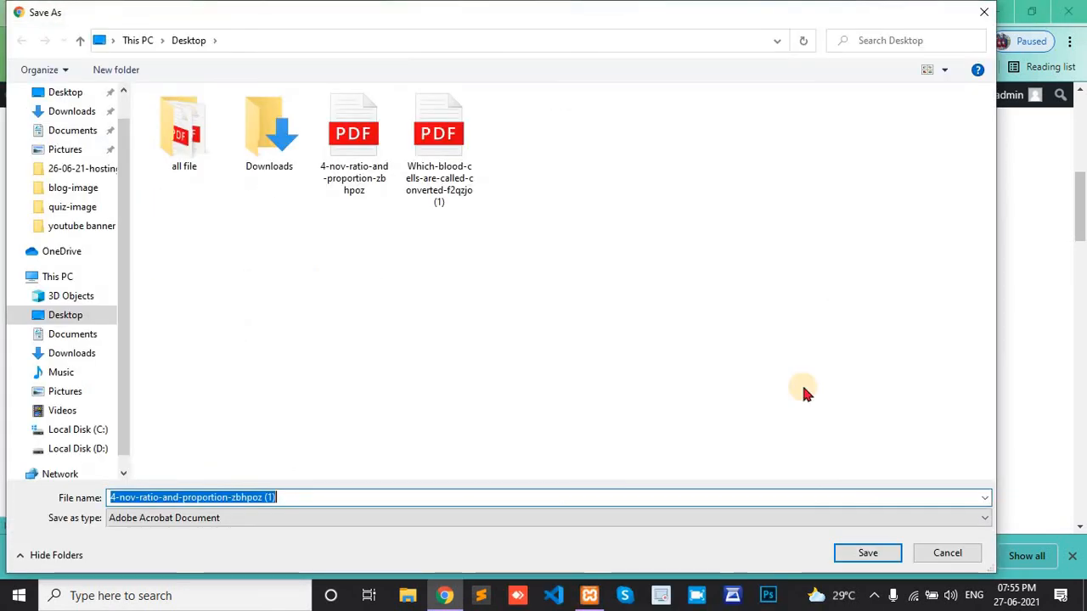
{"action": "left_click", "coordinate": [865, 553]}
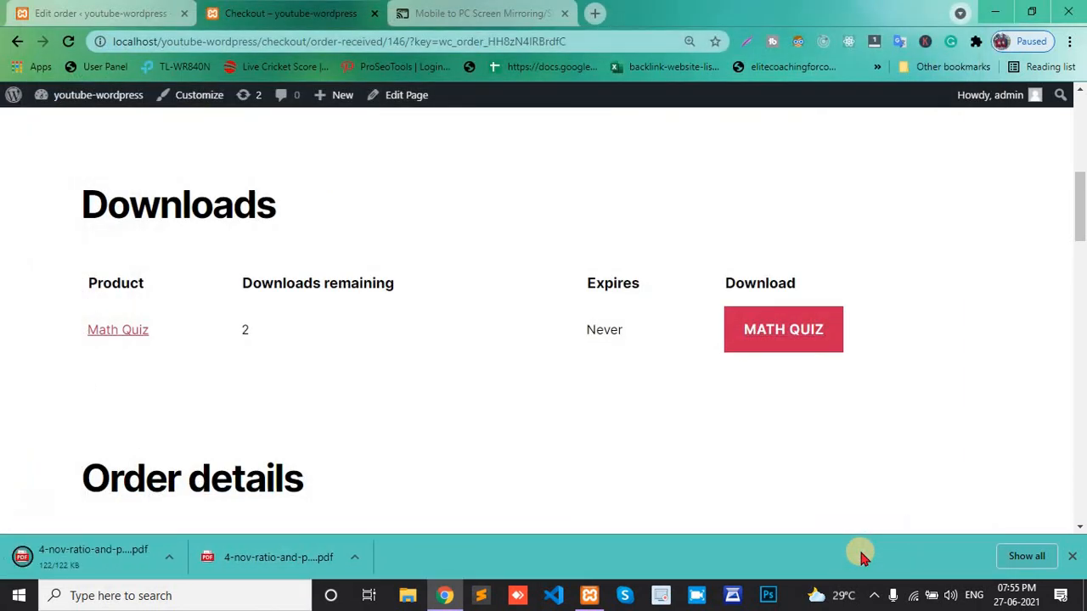
{"action": "left_click", "coordinate": [779, 333]}
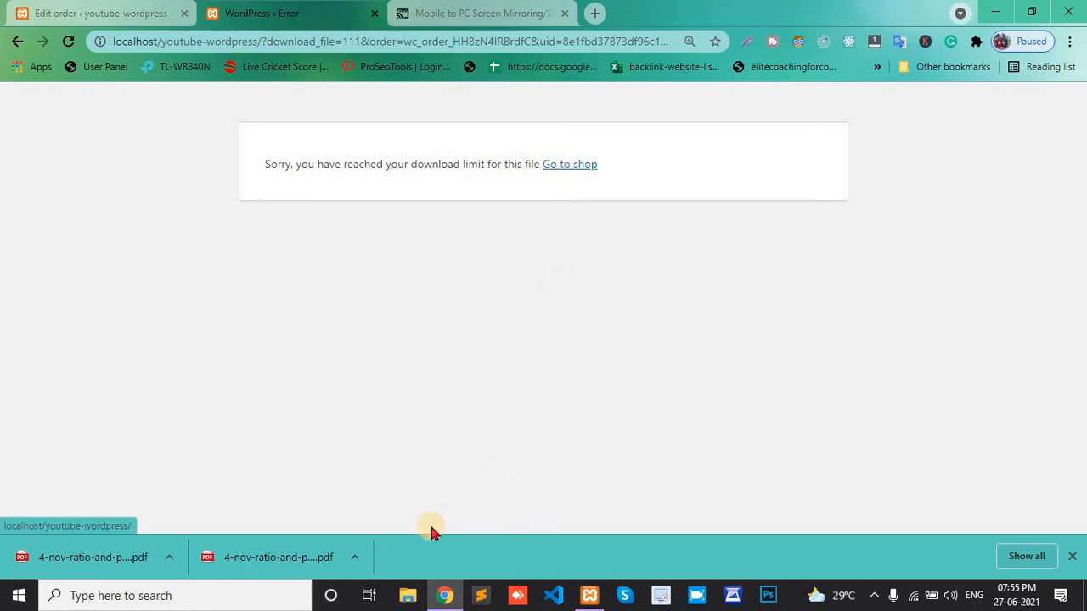
- Show the downloaded file in its Desktop folder and open the 4-nov-ratio-and-proportion-zbhpoz PDF in a maximized Edge window
{"action": "left_click", "coordinate": [354, 560]}
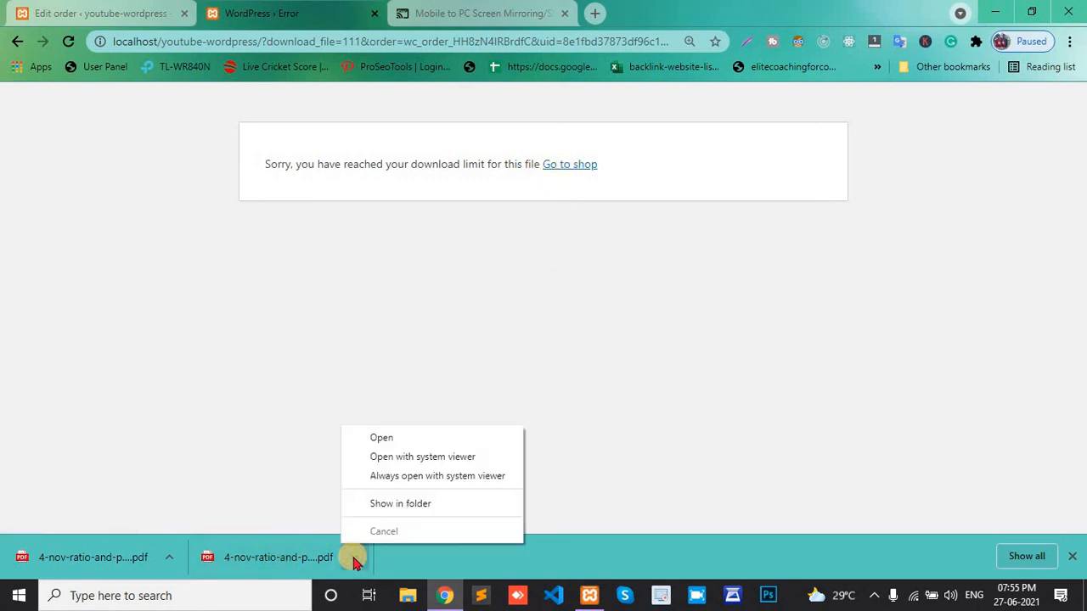
{"action": "left_click", "coordinate": [391, 504]}
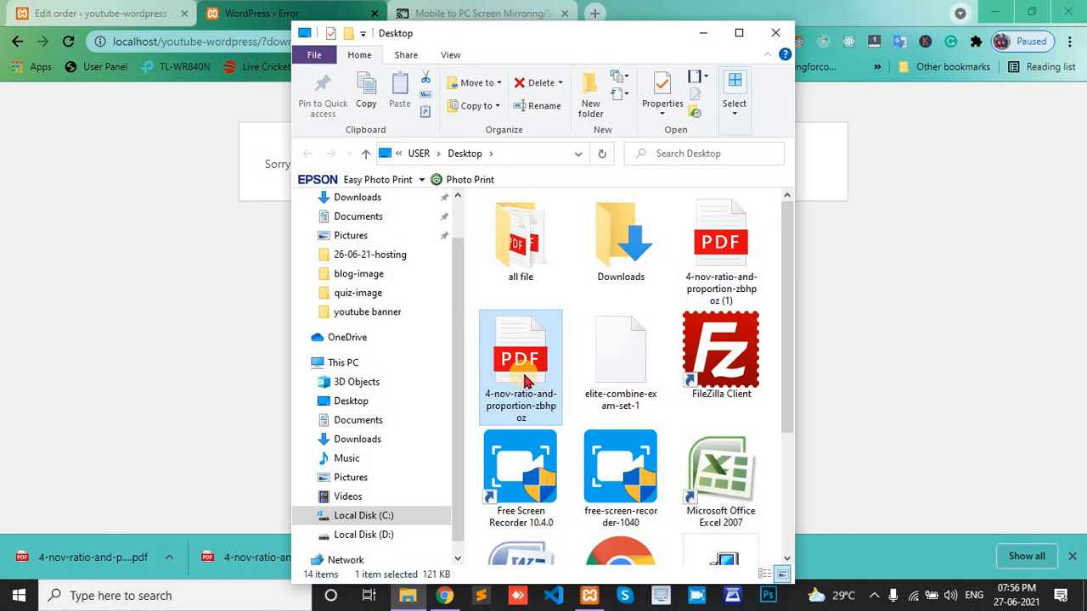
{"action": "left_click", "coordinate": [739, 34]}
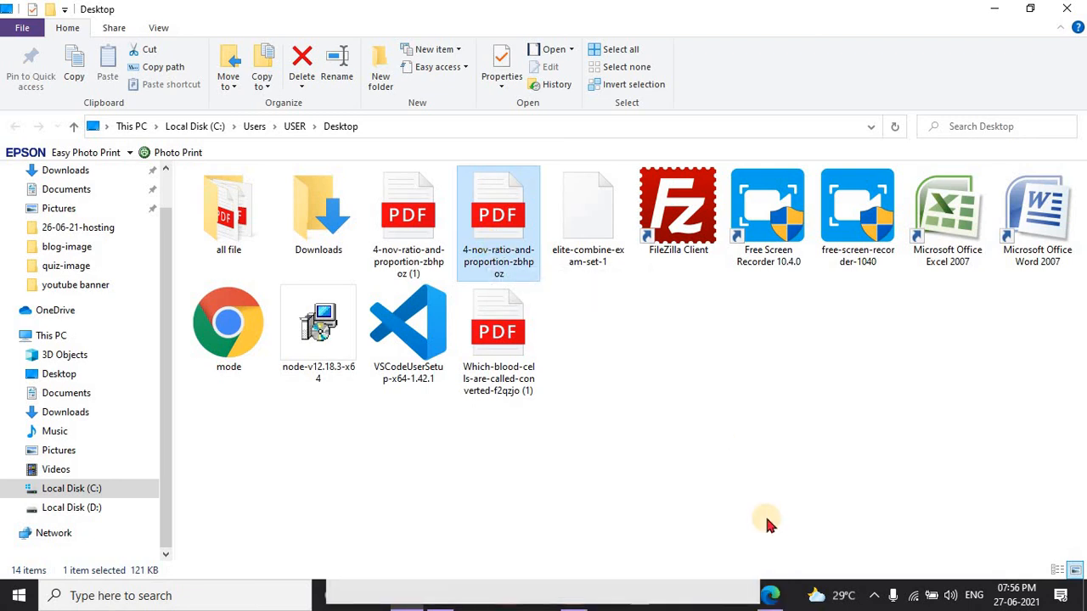
{"action": "left_click", "coordinate": [774, 598]}
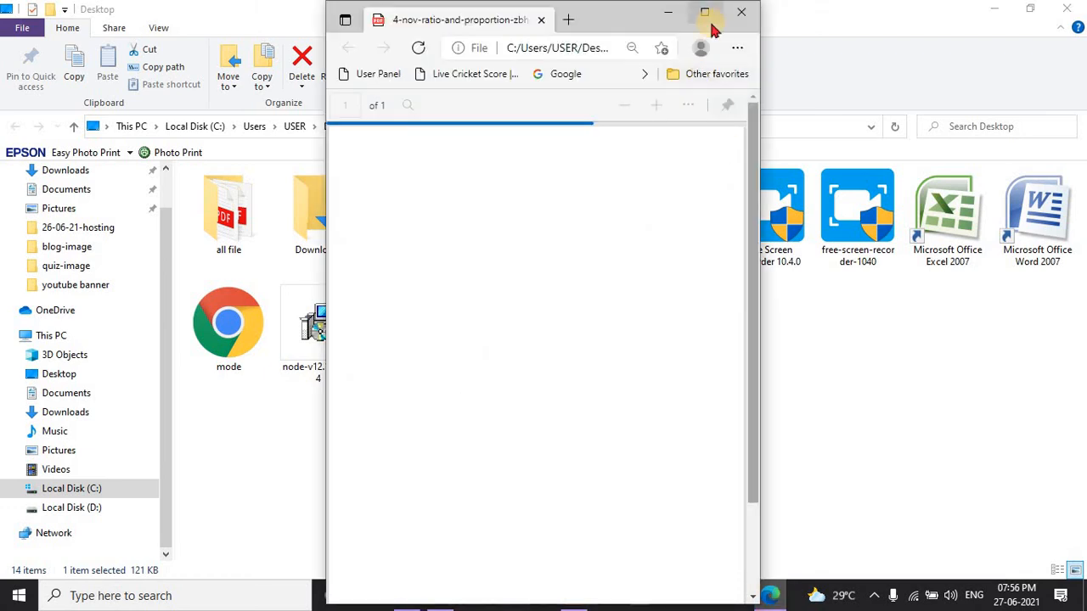
{"action": "left_click", "coordinate": [707, 13]}
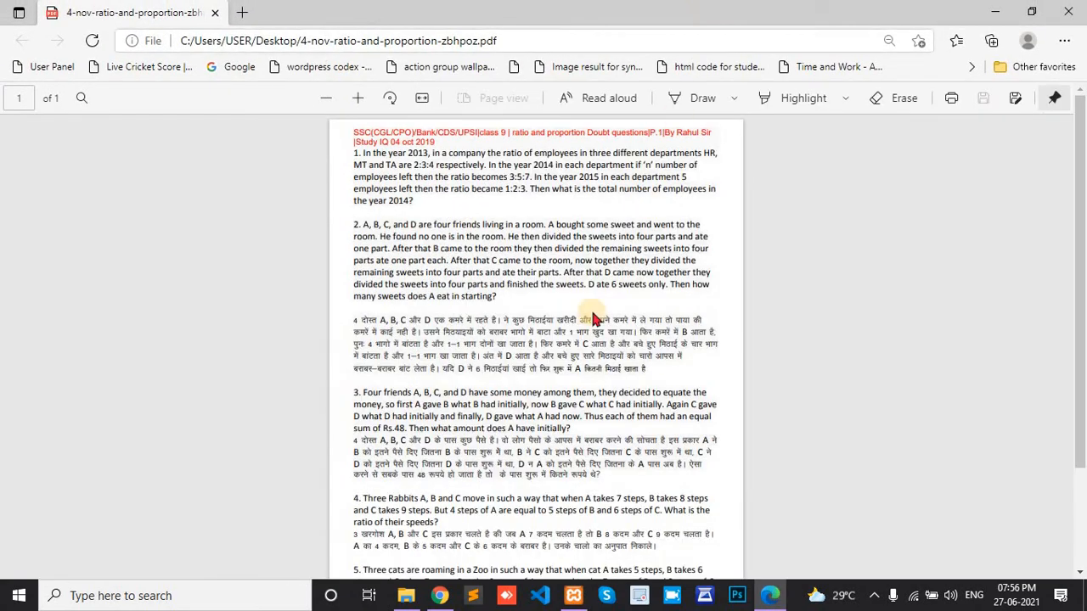
- Look through the PDF's questions and check its file name, then switch back to the store page in Chrome
{"action": "scroll", "coordinate": [577, 333], "scroll_direction": "down", "scroll_amount": 3}
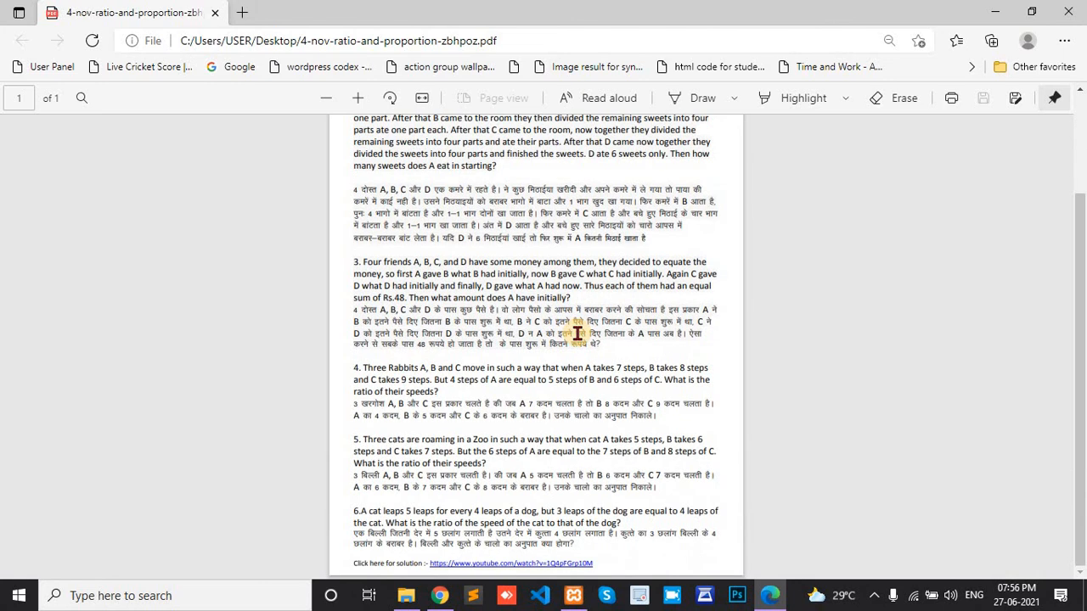
{"action": "scroll", "coordinate": [577, 333], "scroll_direction": "up", "scroll_amount": 3}
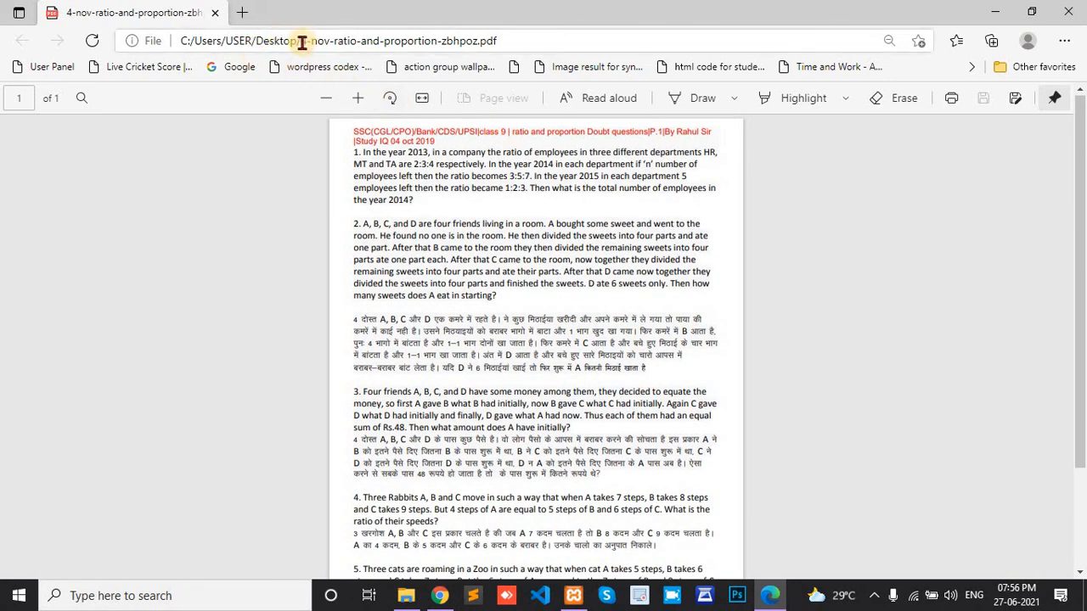
{"action": "left_click_drag", "start_coordinate": [317, 42], "coordinate": [507, 47]}
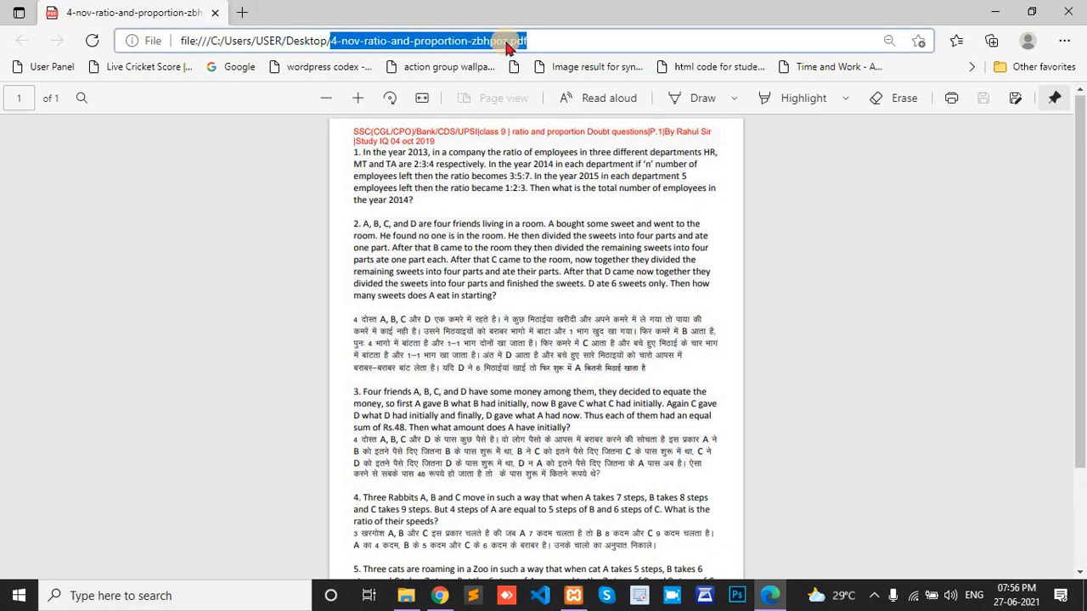
{"action": "key", "text": "alt+Tab"}
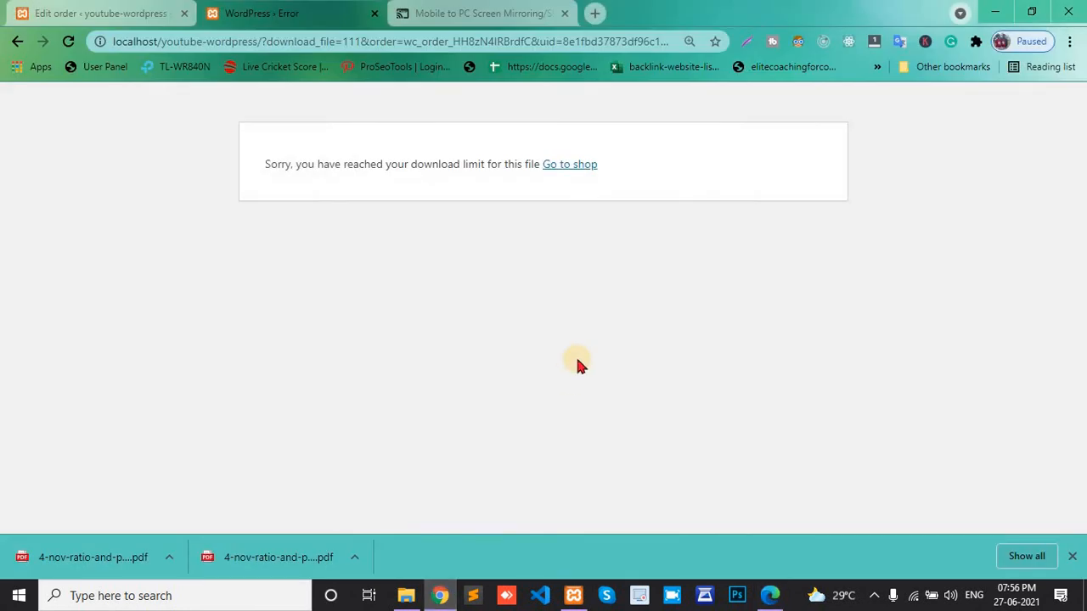